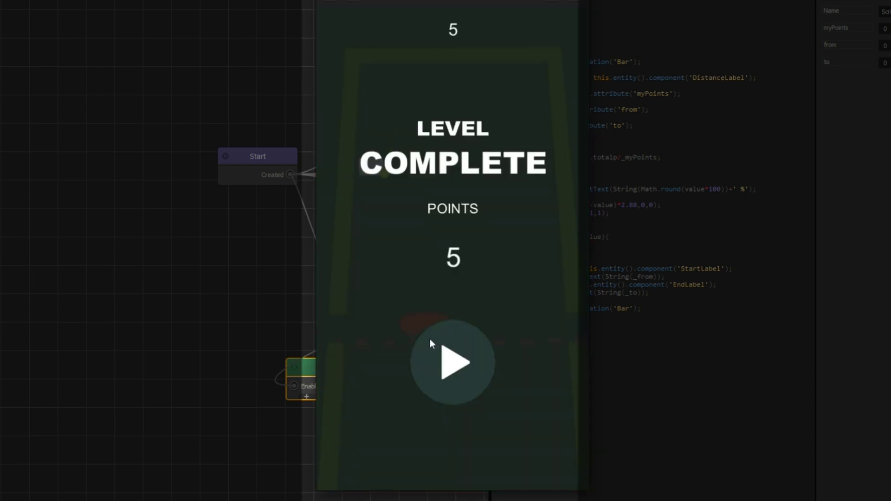
Dismiss the level-complete screen to continue to level 2, then close the preview.
left_click(445, 356)
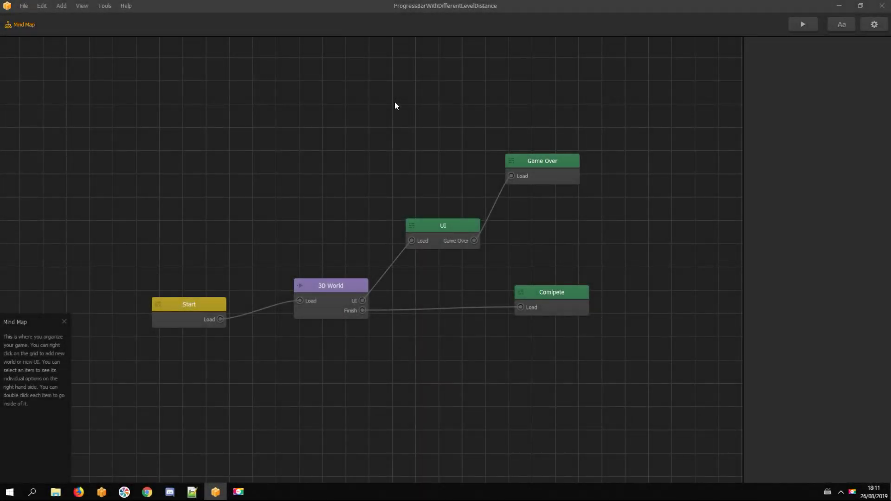
Export the UI screen's Progression object as an asset into Desktop > ballflipper.
double_click(438, 229)
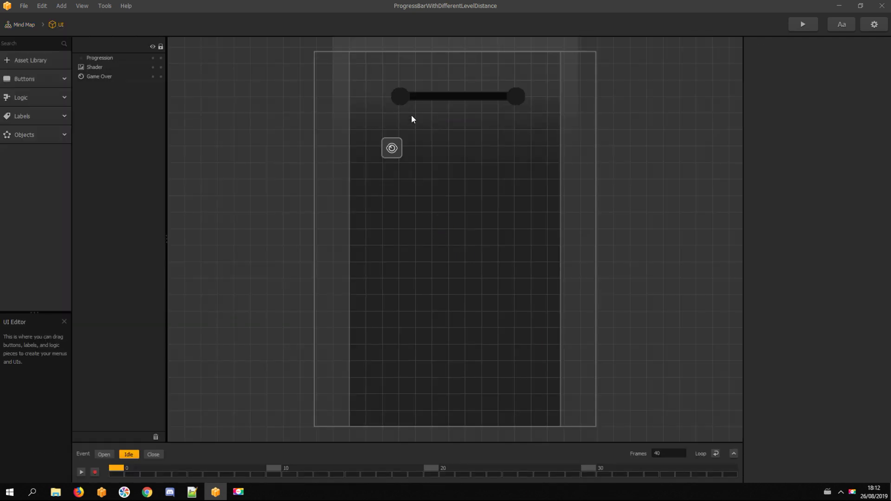
left_click(48, 139)
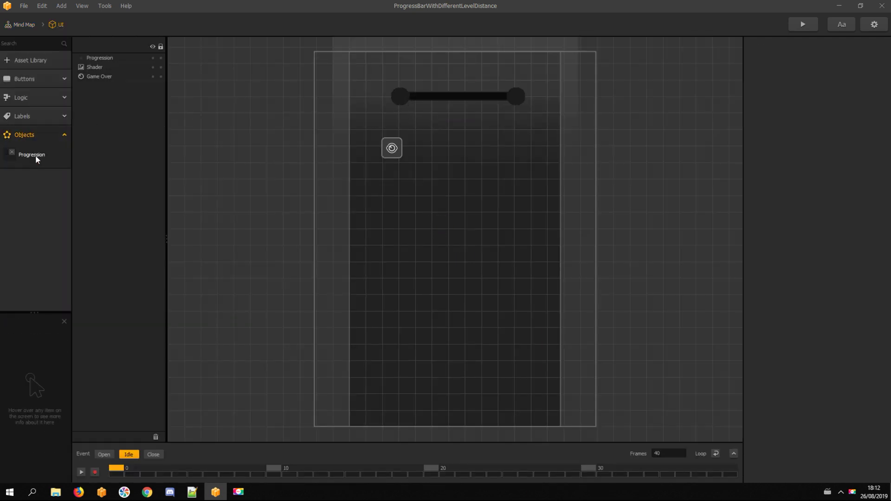
right_click(36, 155)
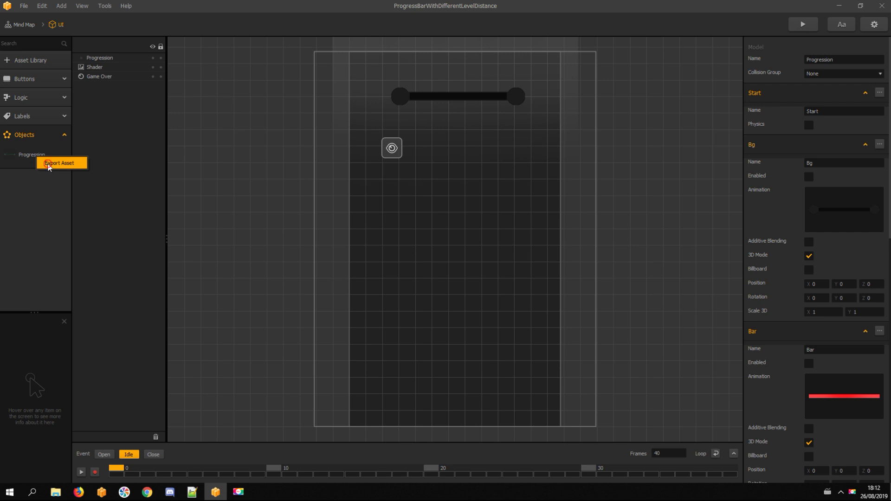
left_click(47, 164)
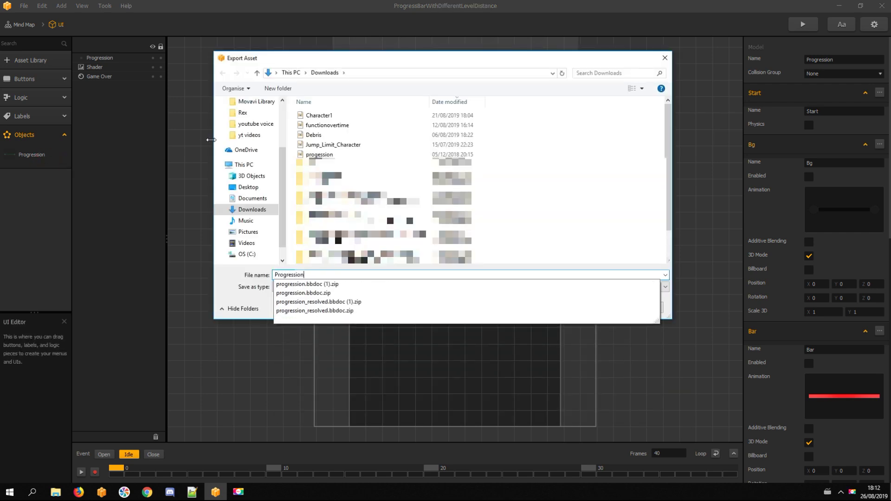
scroll(247, 174, "up", 5)
left_click(248, 120)
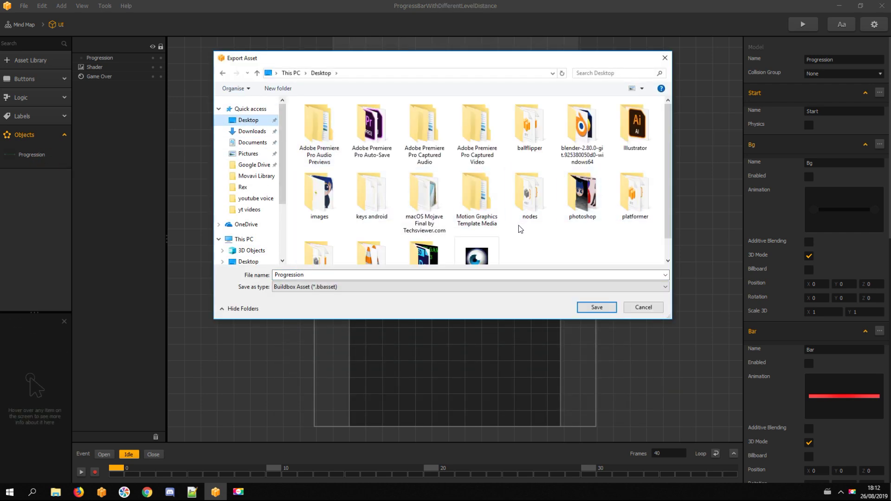
double_click(529, 129)
left_click(596, 307)
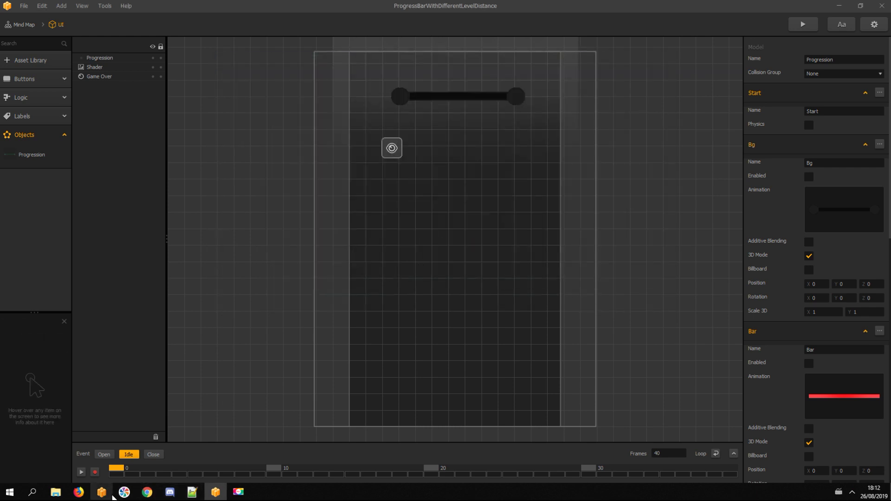
Open BallFlipperImp_v3 from the ballflipper folder and select its Game UI 1 screen.
left_click(55, 491)
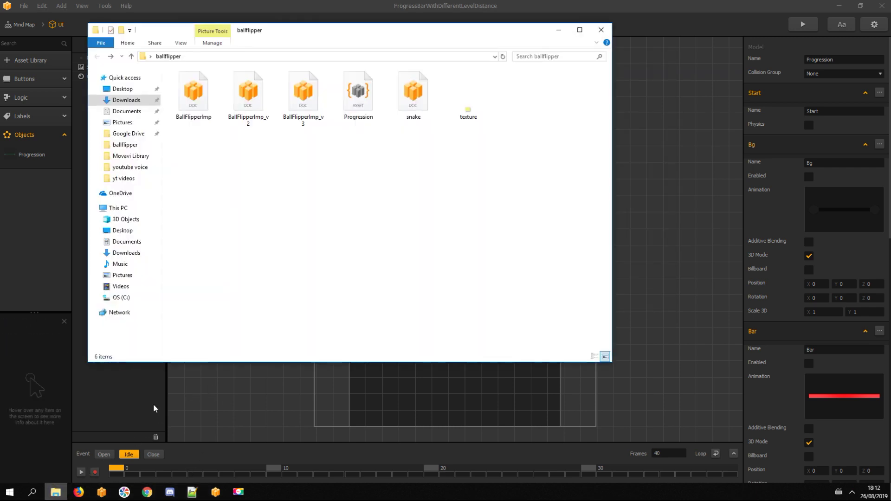
double_click(303, 94)
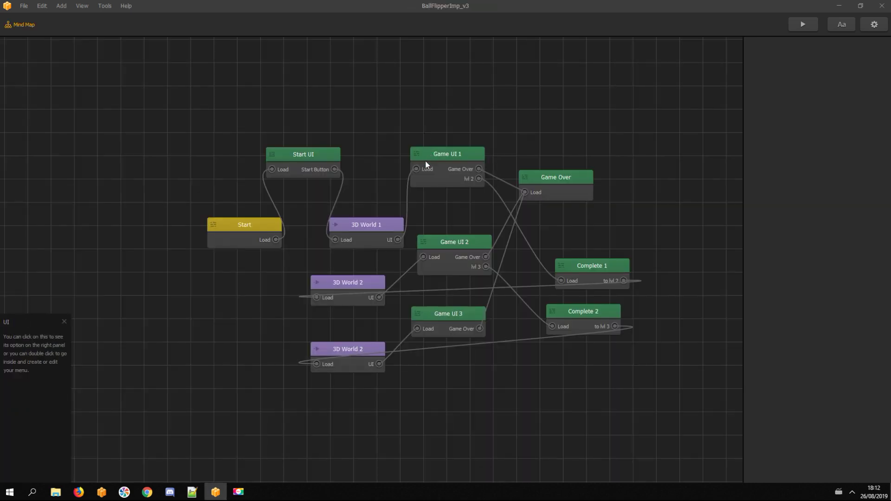
left_click(436, 159)
Drag Progression.bbasset into Game UI 1 and move the bar up beneath Coins.
double_click(436, 159)
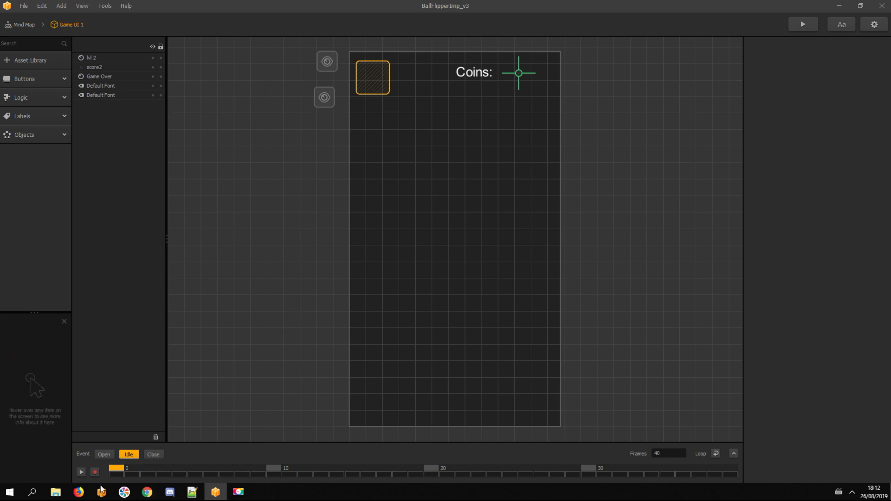
left_click(56, 491)
left_click(359, 94)
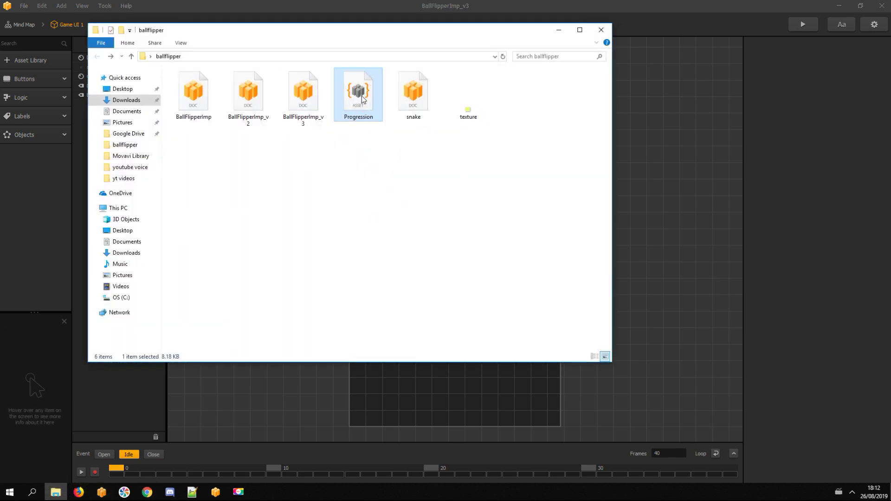
left_click_drag(362, 99, 398, 391)
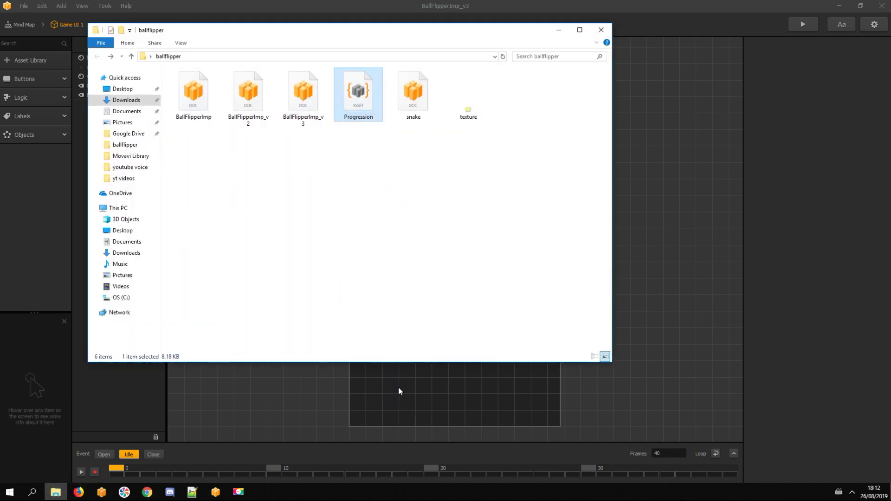
left_click(444, 5)
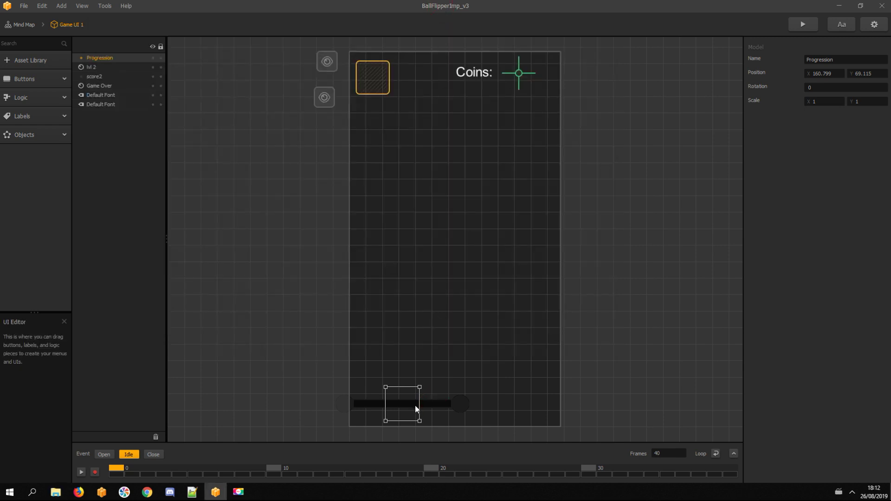
left_click_drag(416, 409, 464, 107)
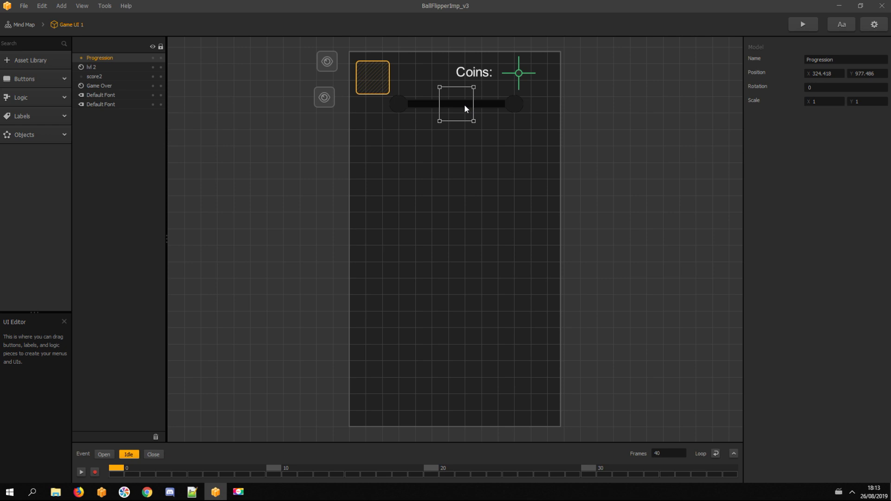
left_click(47, 134)
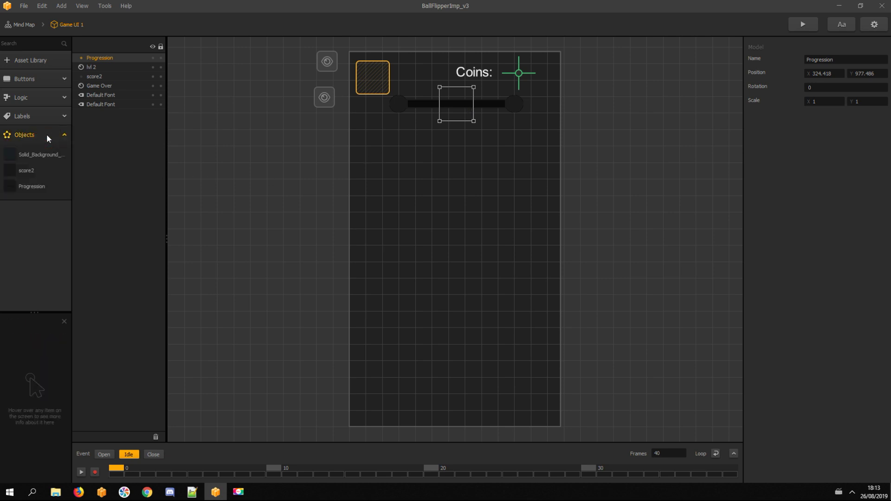
Open the Progression script and delete the _distance variable and distances list.
double_click(36, 187)
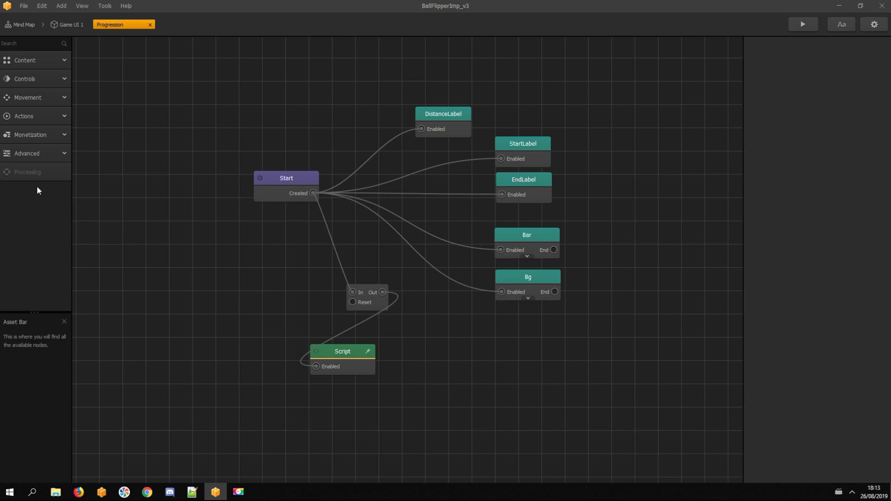
left_click(368, 354)
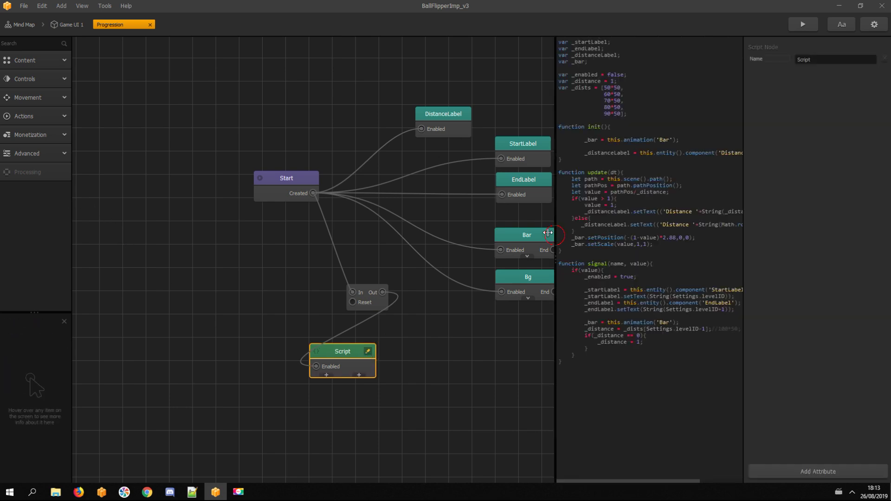
left_click_drag(554, 239, 486, 235)
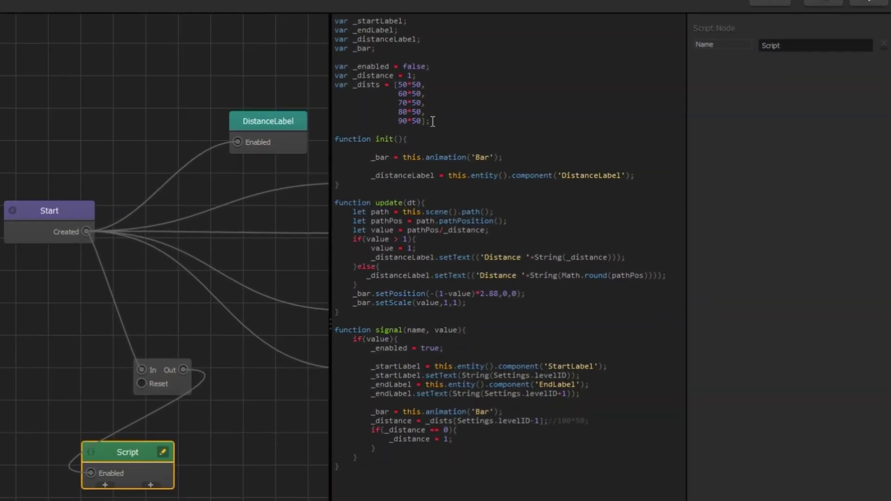
left_click_drag(432, 121, 320, 78)
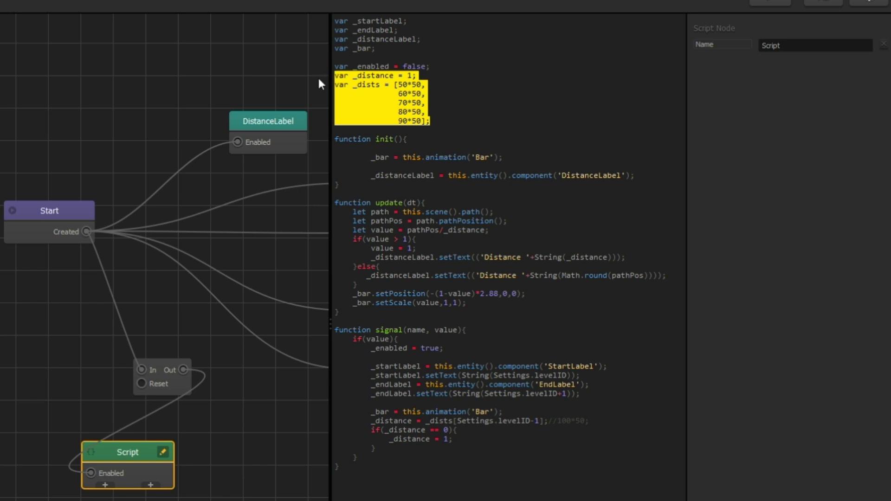
key("Delete")
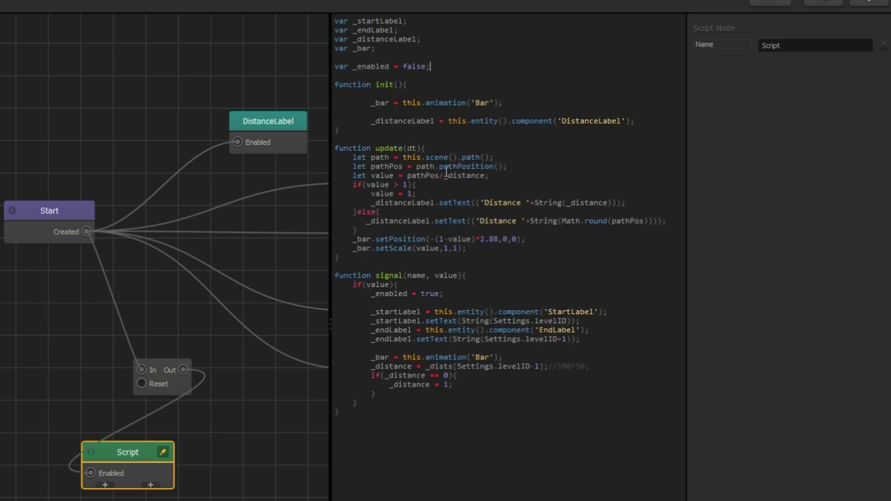
Delete the path position lines, distance label update and per-level distance assignment.
left_click_drag(510, 169, 293, 159)
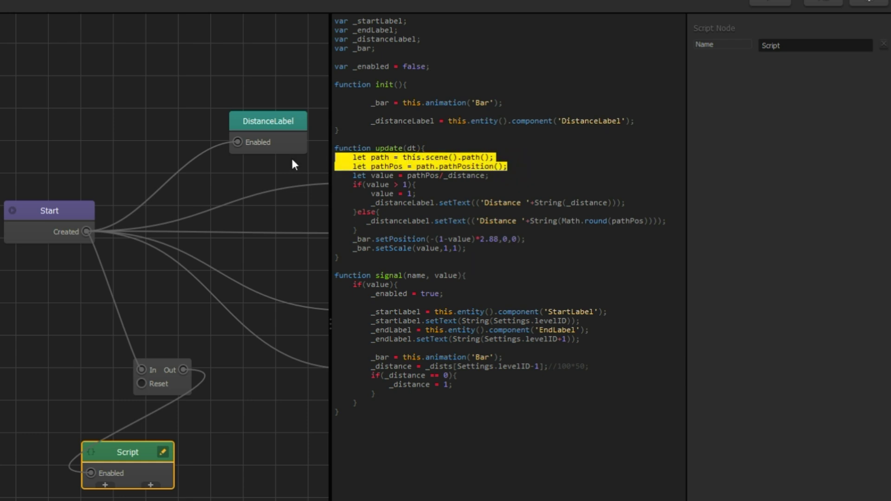
key("BackSpace")
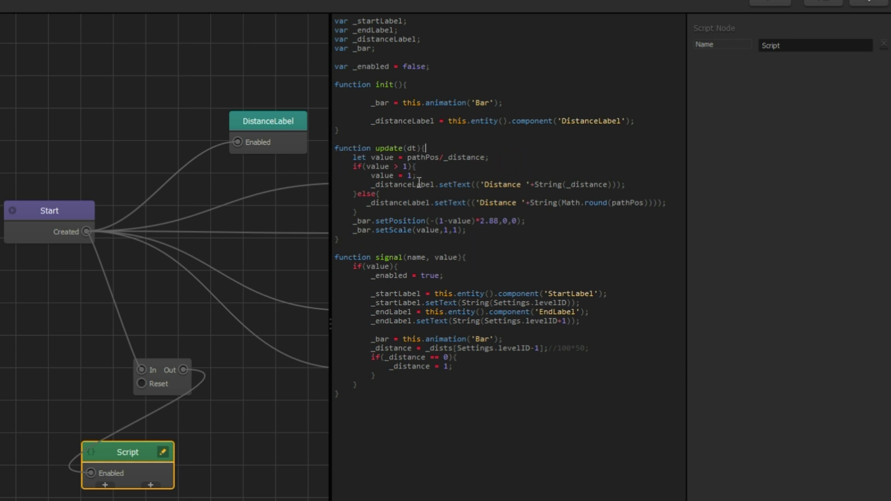
left_click_drag(642, 183, 297, 188)
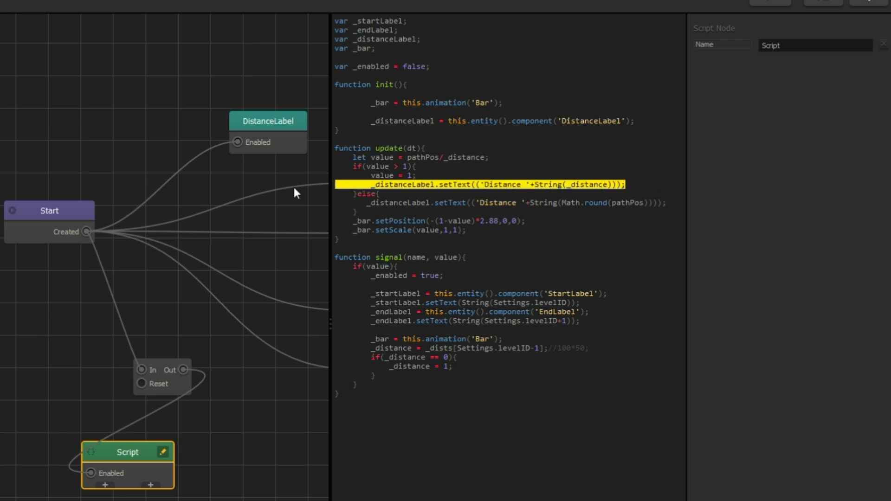
key("BackSpace")
key("BackSpace")
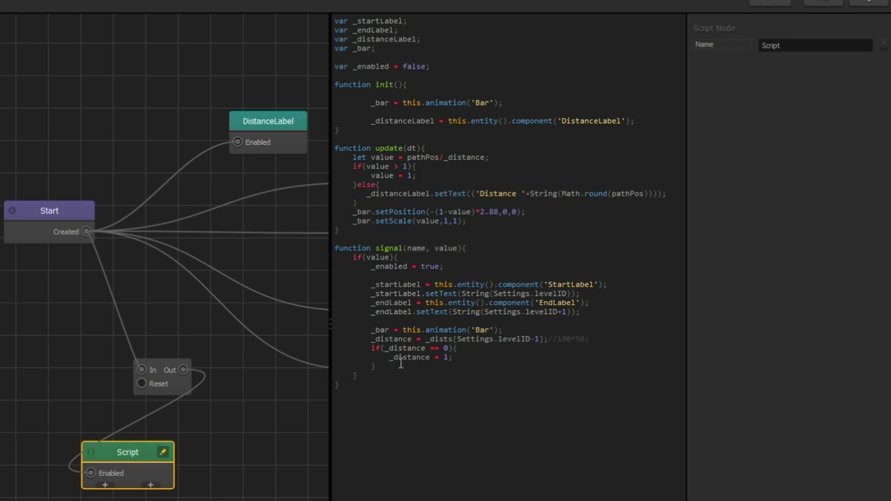
left_click_drag(375, 367, 317, 342)
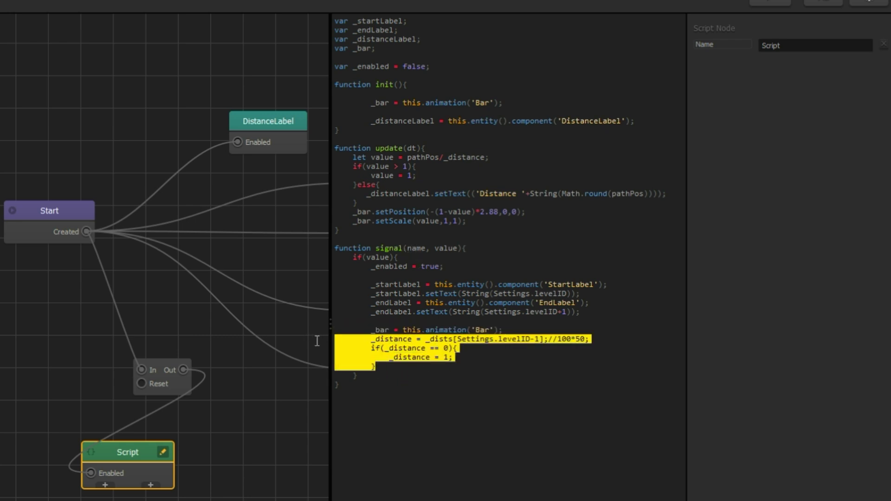
key("Delete")
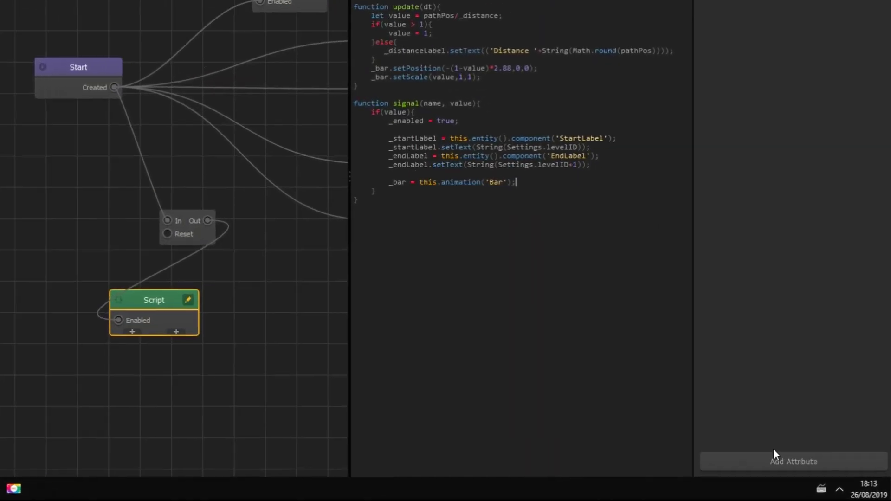
Add a script attribute and rename Untitled 1 to 'from'.
left_click(747, 453)
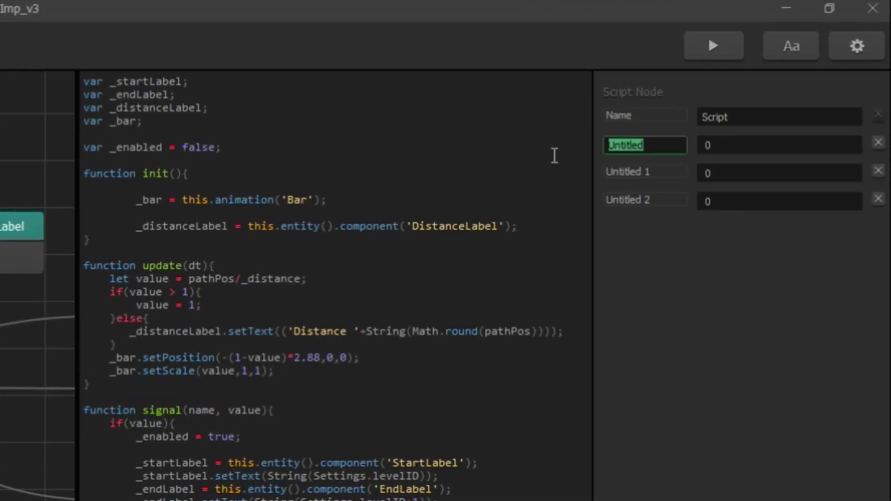
type("myP")
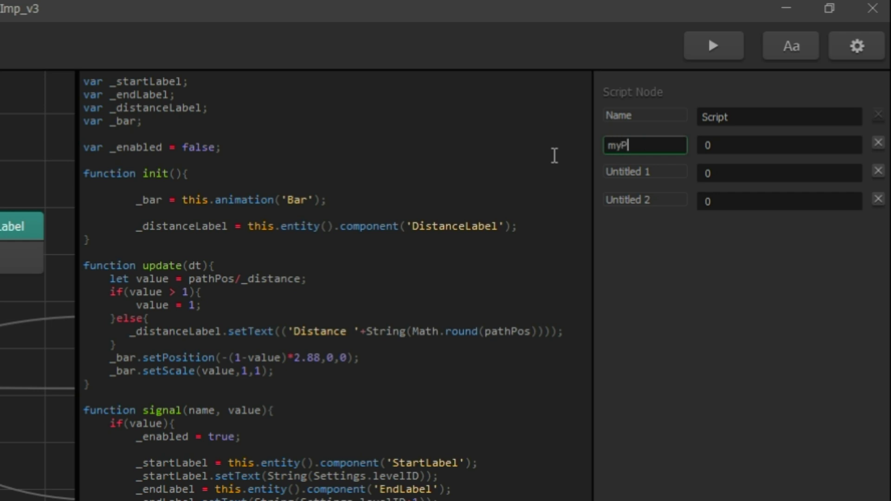
type("oi")
type("nts")
double_click(666, 172)
key("ctrl+a")
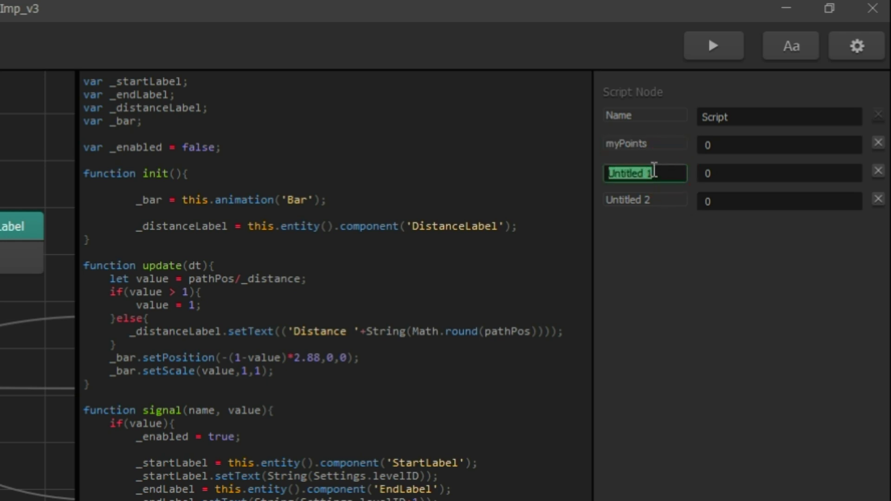
type("from")
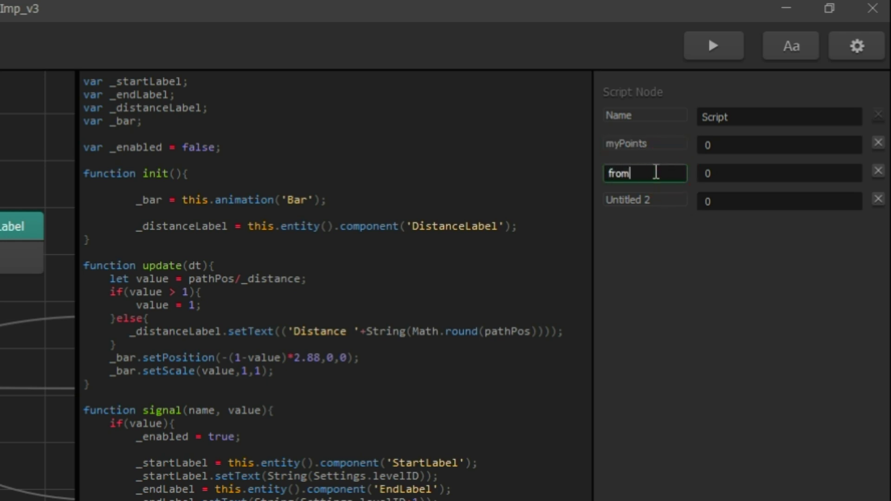
key("Return")
Rename Untitled 2 to 'to' and add blank lines below the DistanceLabel line.
double_click(664, 201)
key("ctrl+a")
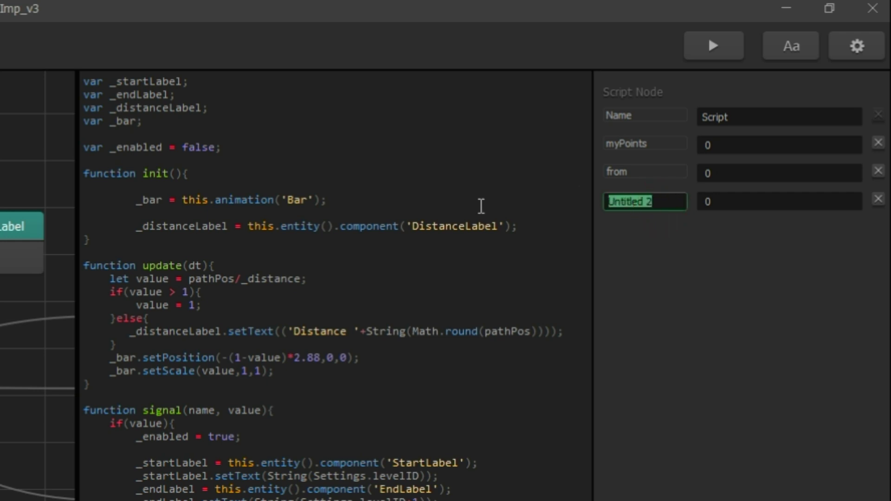
type("to")
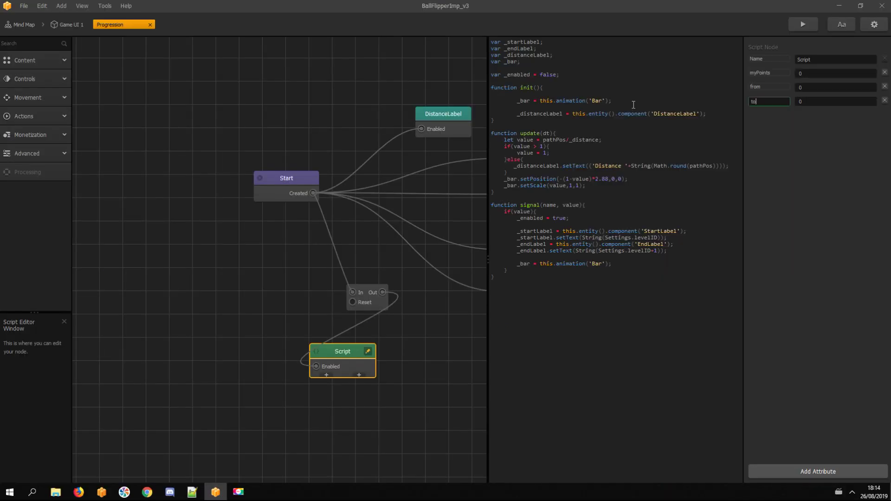
left_click(632, 104)
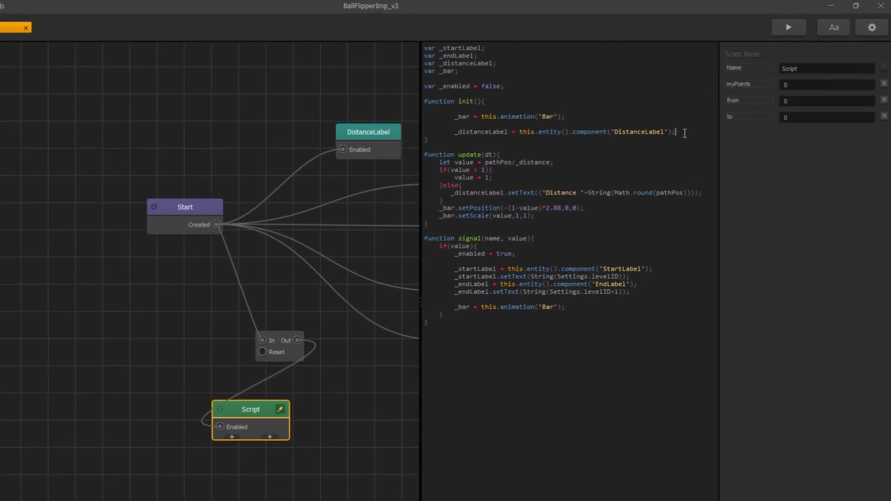
left_click(717, 115)
key("Return")
key("Return")
type("_myPoints =")
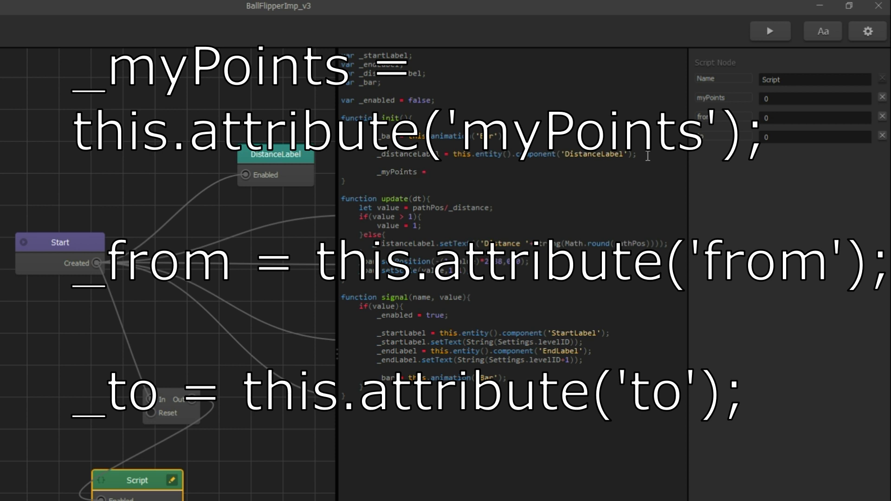
type("thi")
type("ints")
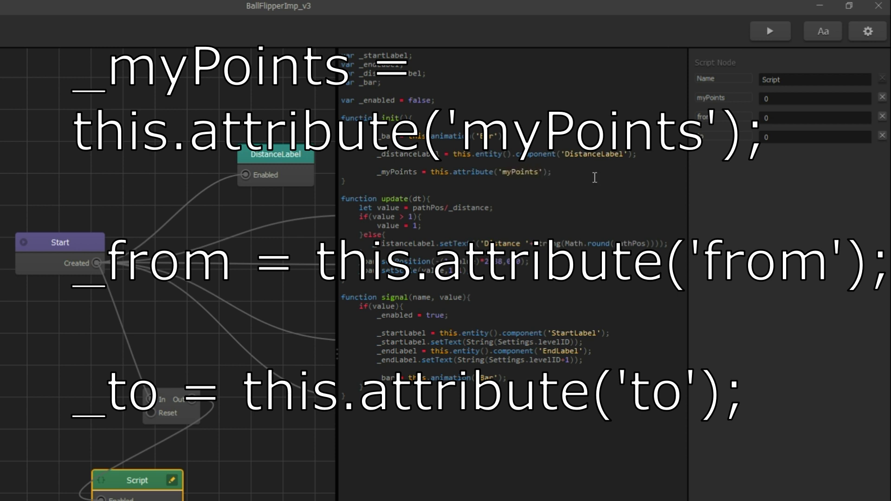
type("');")
Duplicate the _myPoints = this.attribute('myPoints') line into three copies.
key("shift+Home")
key("ctrl+c")
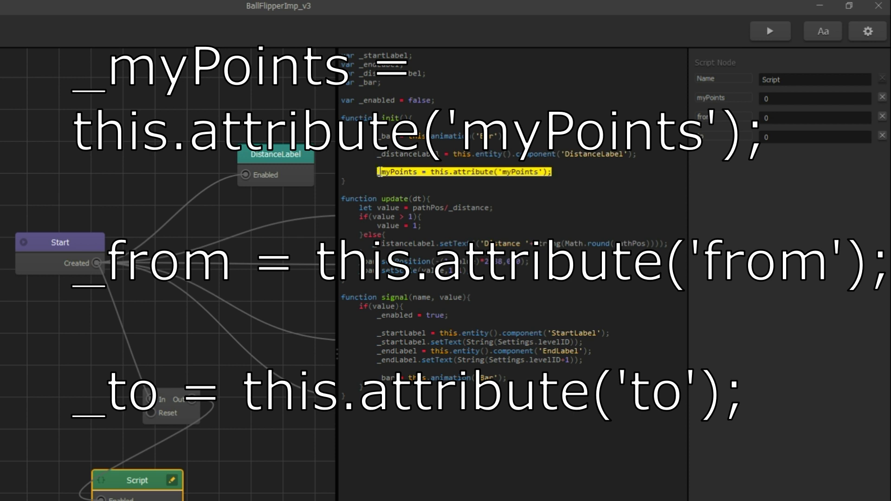
left_click(571, 173)
key("Return")
key("Return")
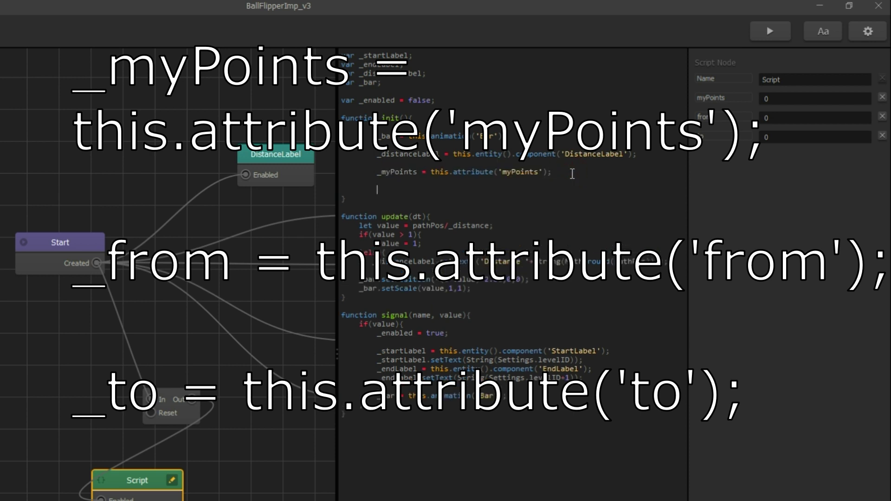
key("ctrl+v")
key("Return")
key("Return")
key("ctrl+v")
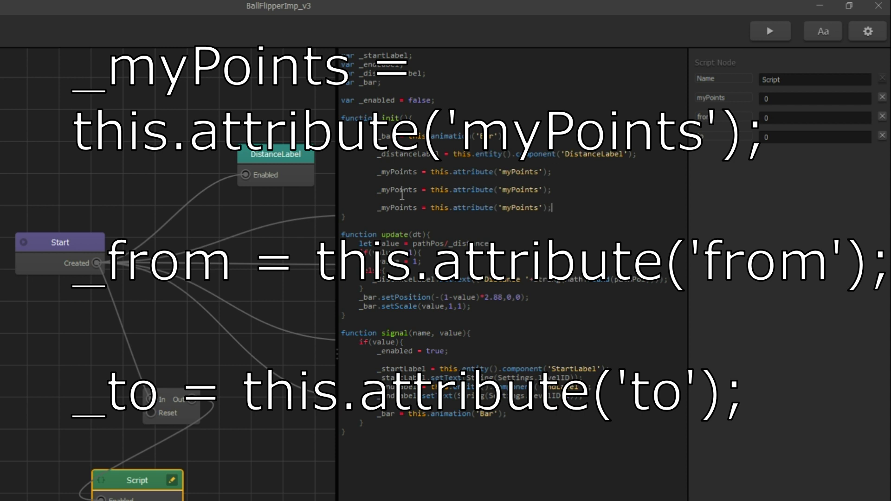
Edit the copies to assign _from from 'from' and _to from 'to'.
double_click(402, 194)
type("_from")
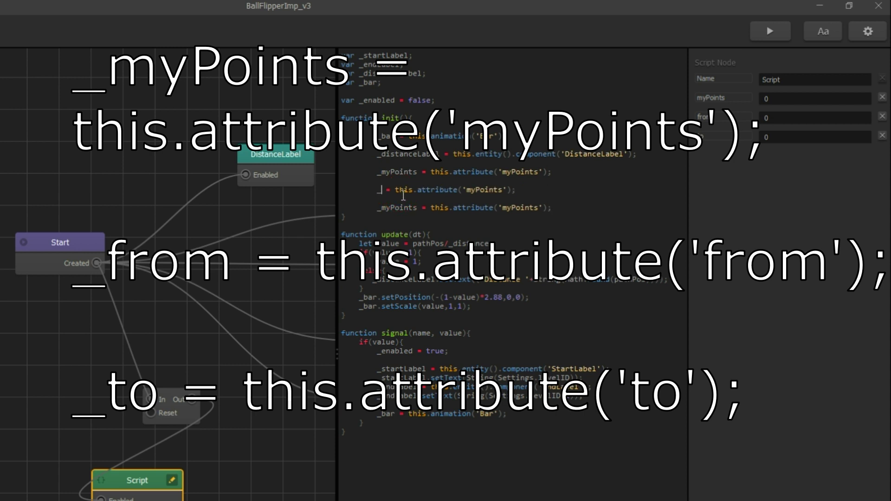
double_click(499, 188)
type("fro")
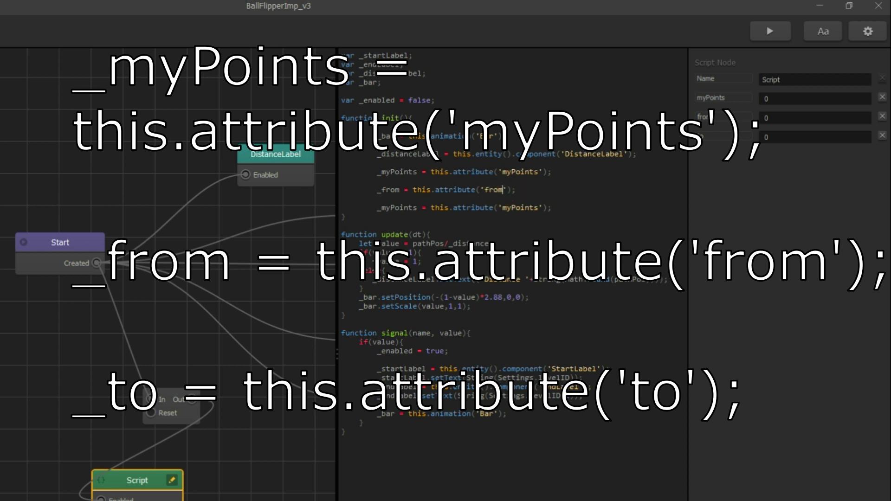
double_click(408, 208)
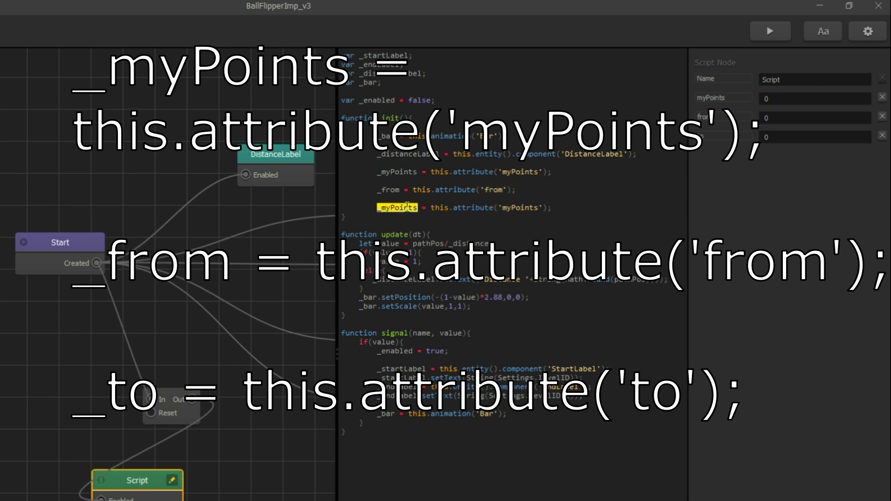
type("_to")
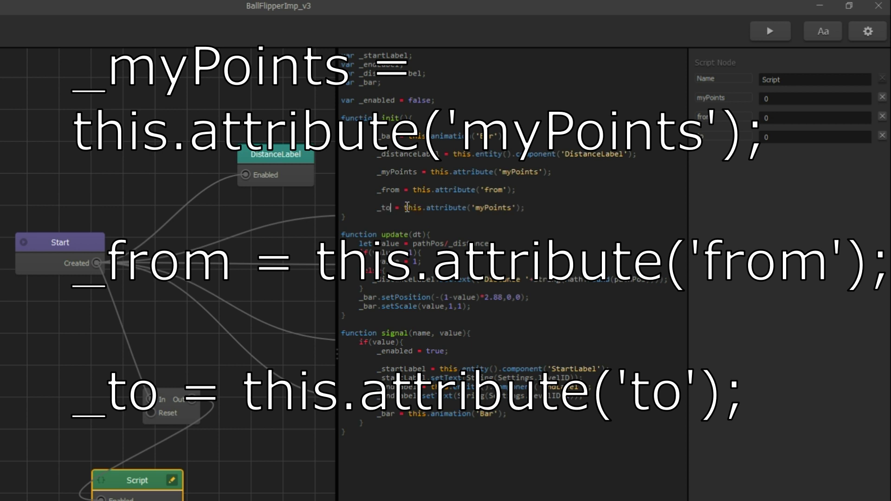
double_click(487, 208)
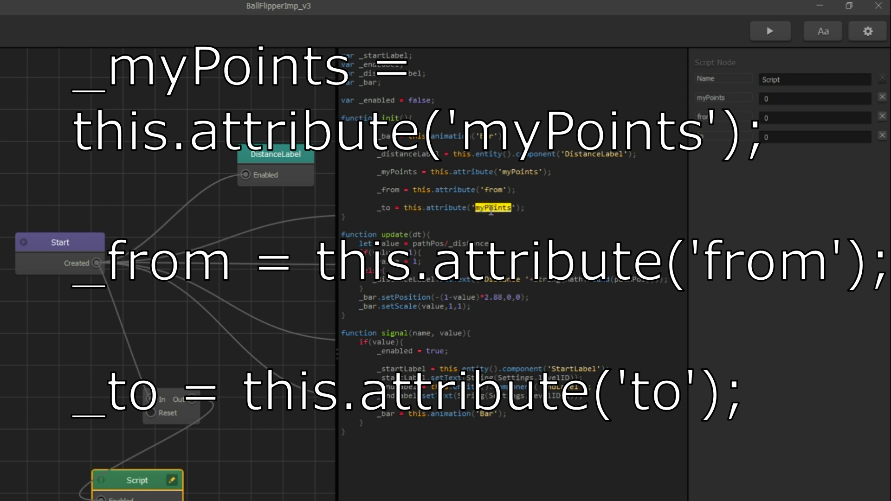
type("to")
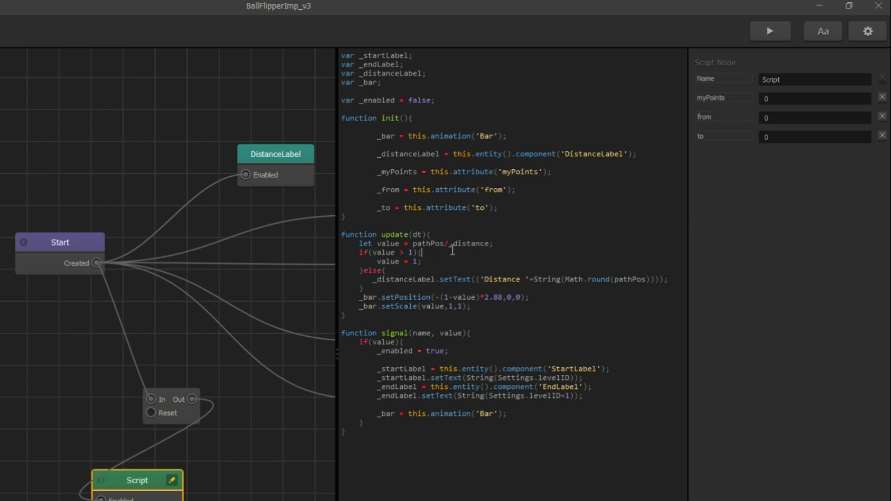
Pick out value in the Progression script's update function and leave for the Mind Map.
left_click(427, 244)
double_click(394, 243)
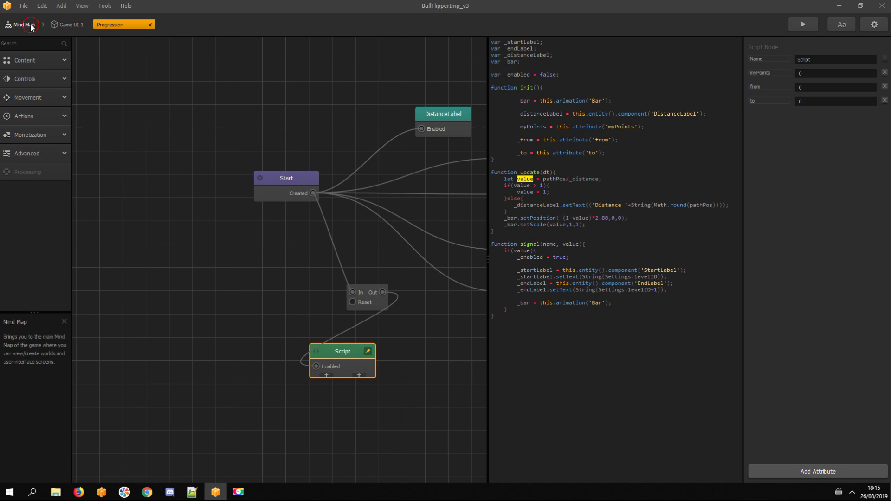
left_click(27, 25)
Inspect Settings.totalp in Cube 2's second Add Point script in 3D World 1.
left_click(373, 224)
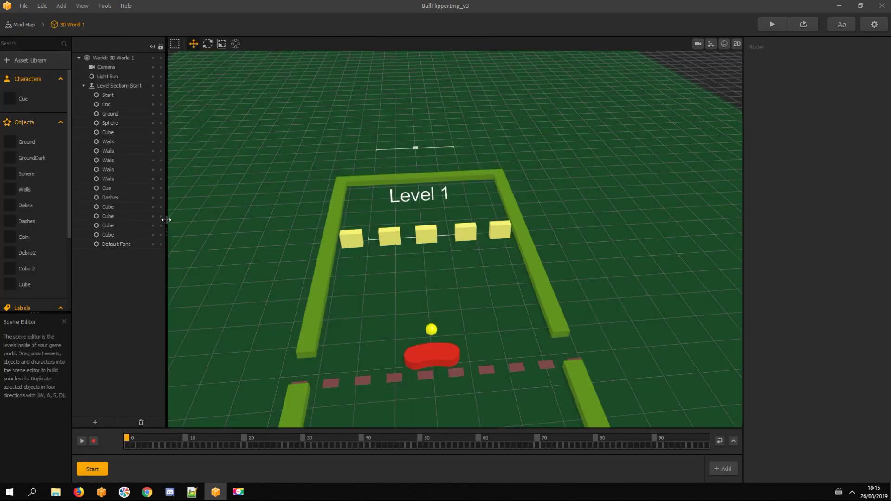
double_click(26, 268)
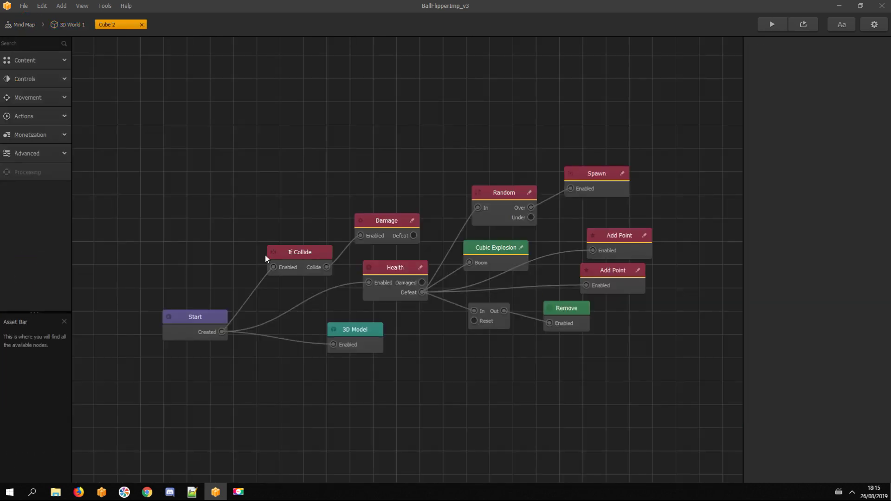
double_click(609, 274)
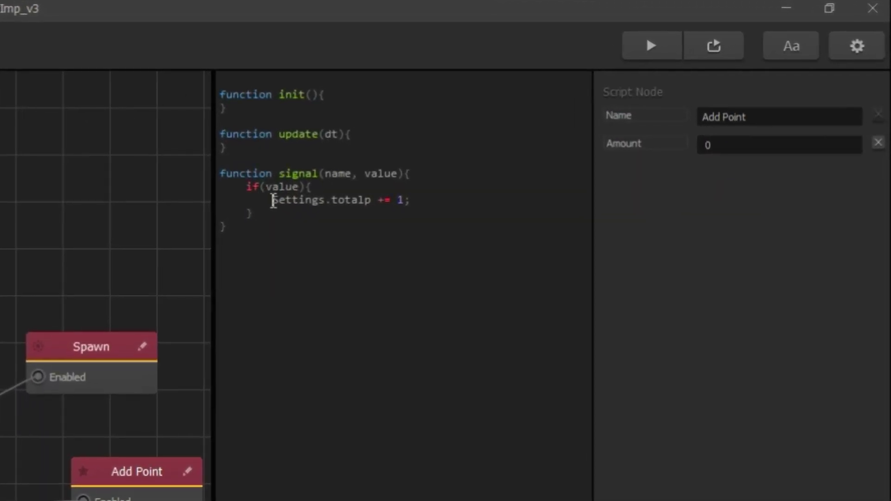
left_click_drag(271, 200, 375, 200)
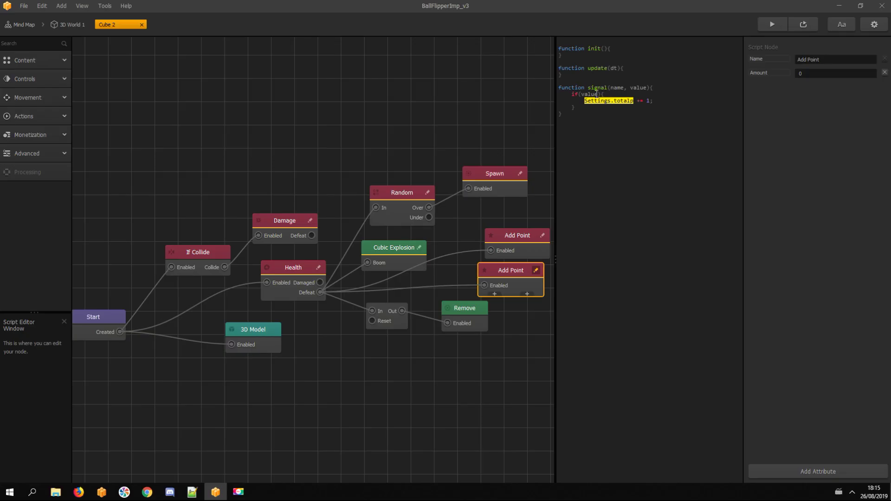
left_click(22, 25)
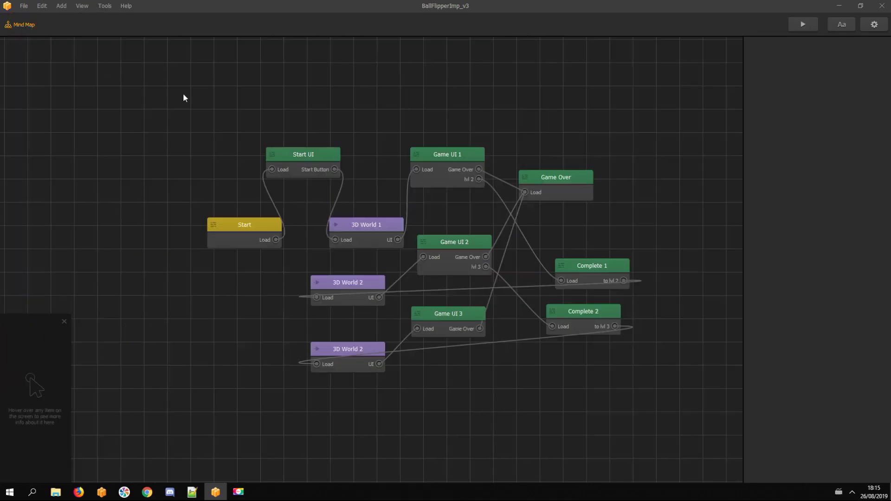
Reopen Game UI 1's Progression script, widen the editor, and select pathPos/_distance.
left_click(443, 151)
double_click(443, 150)
left_click(27, 132)
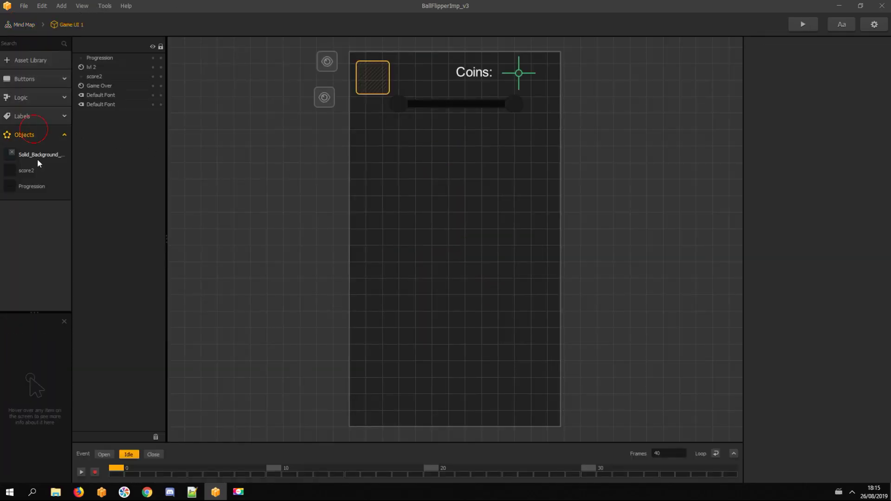
double_click(38, 184)
left_click(346, 354)
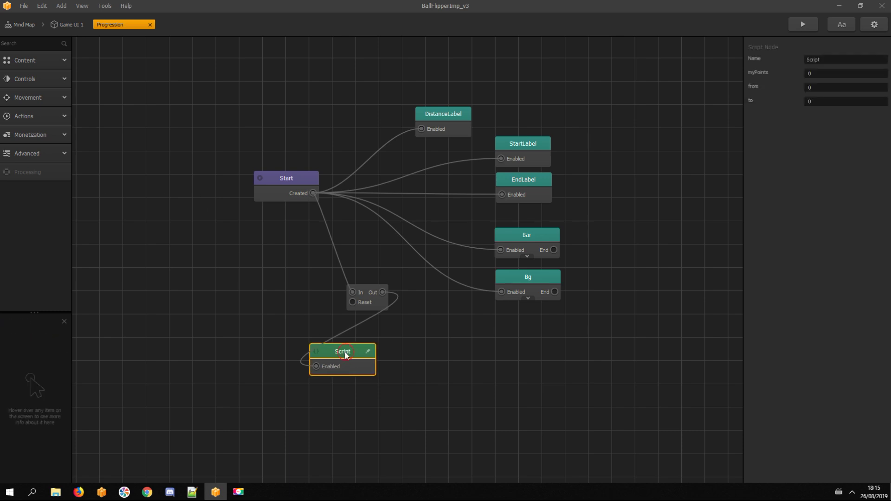
double_click(346, 354)
left_click_drag(557, 230, 384, 216)
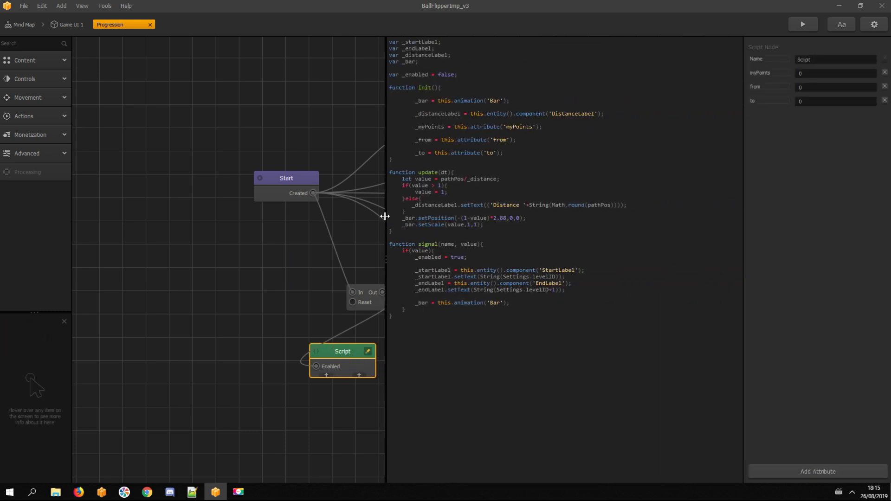
left_click_drag(440, 179, 483, 180)
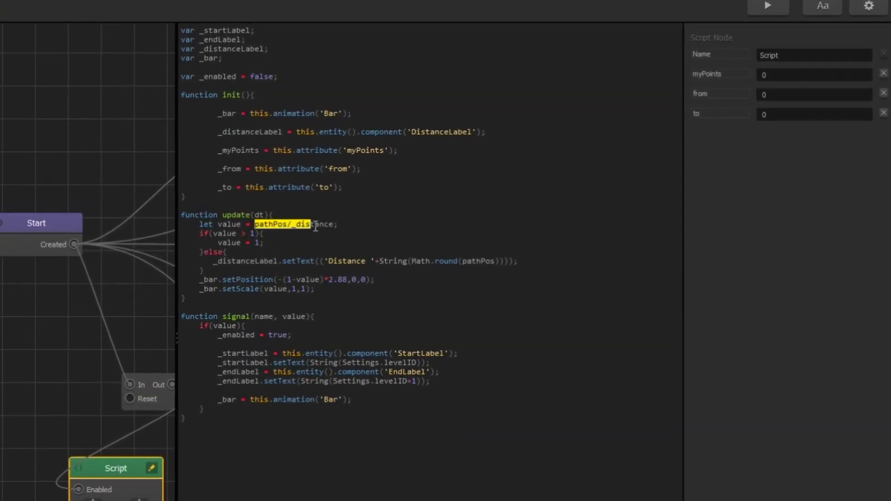
left_click_drag(315, 226, 338, 224)
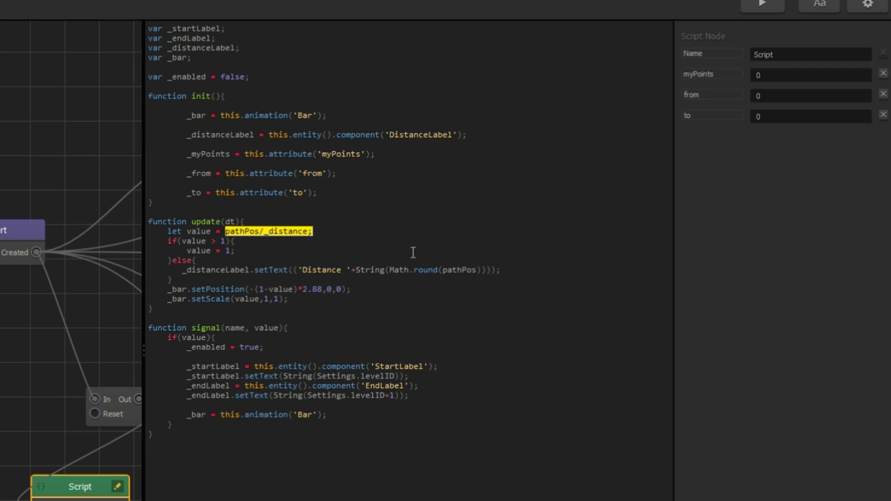
type("Settings.totalp/_my")
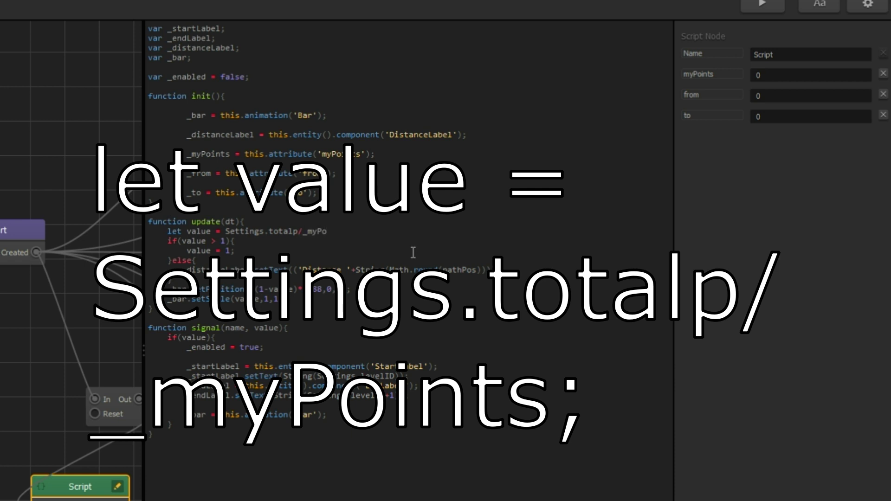
type("ts;")
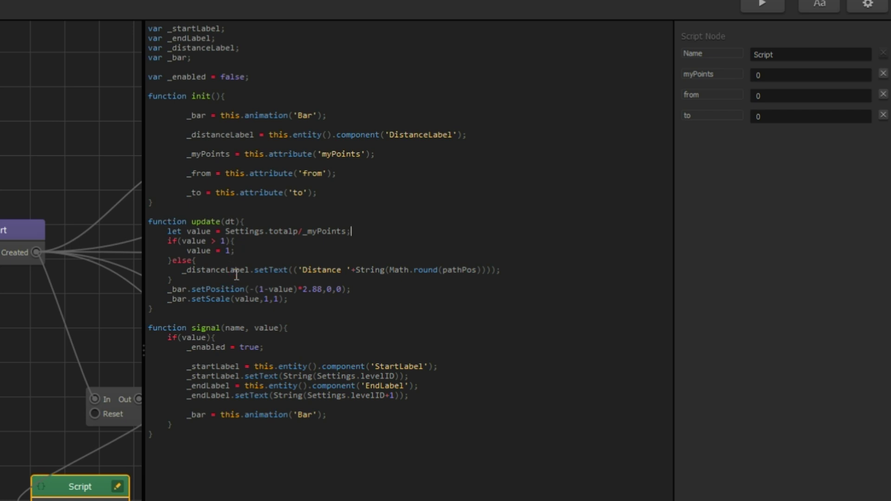
Remove the 'Distance ' prefix and replace pathPos with value*100 in the setText line.
left_click(297, 270)
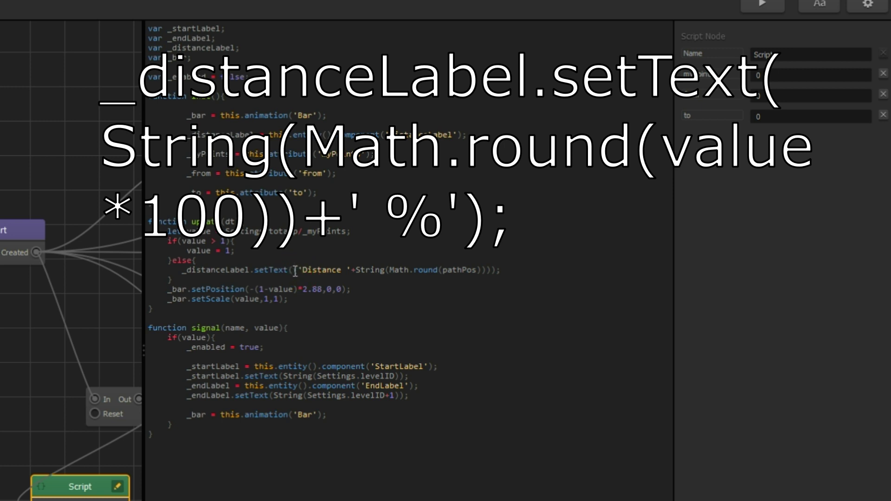
left_click_drag(295, 270, 357, 271)
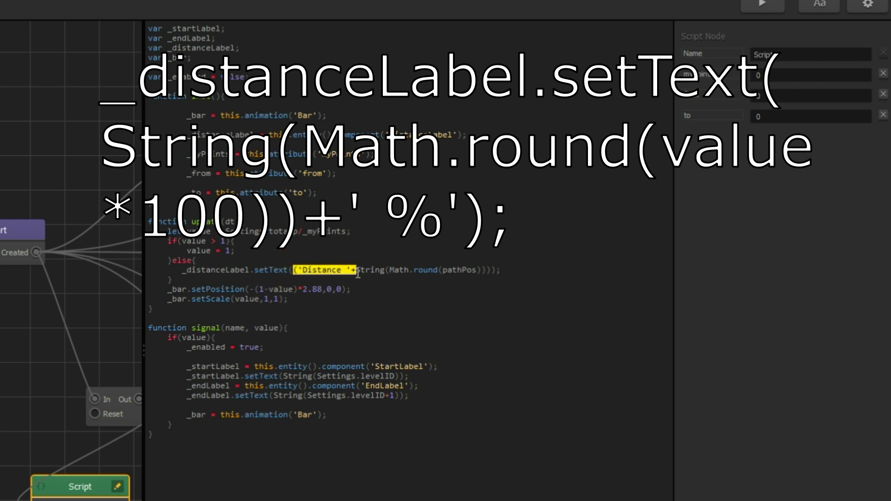
key("Delete")
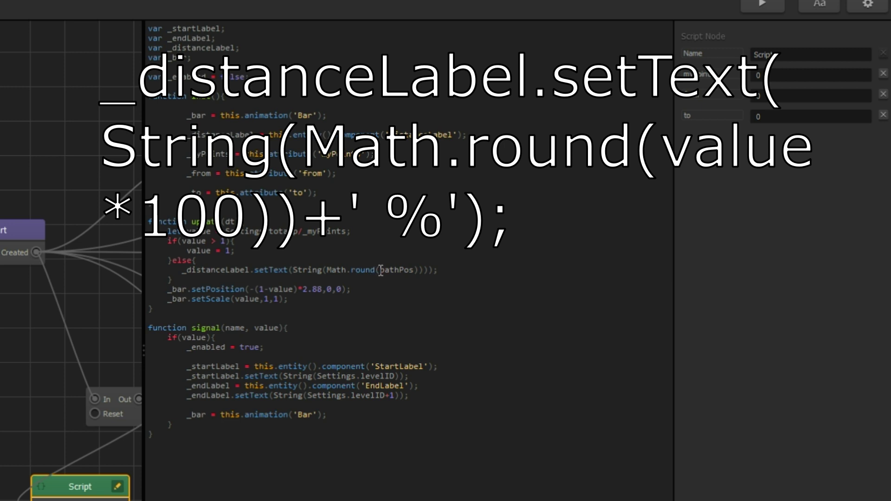
left_click(381, 270)
double_click(398, 272)
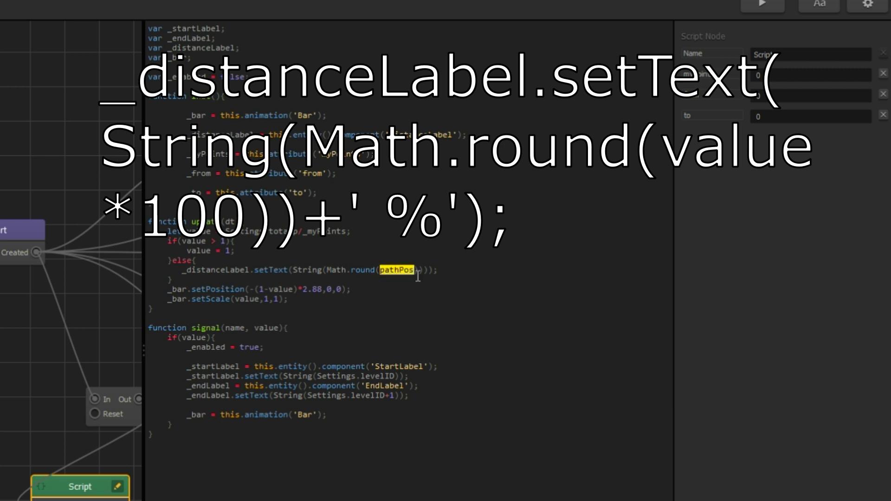
type("value*1")
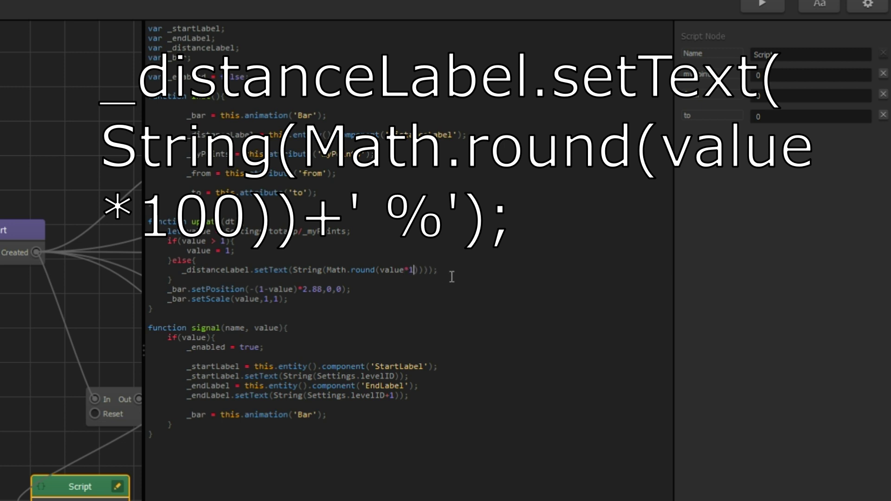
type("00")
left_click(433, 269)
type("%'")
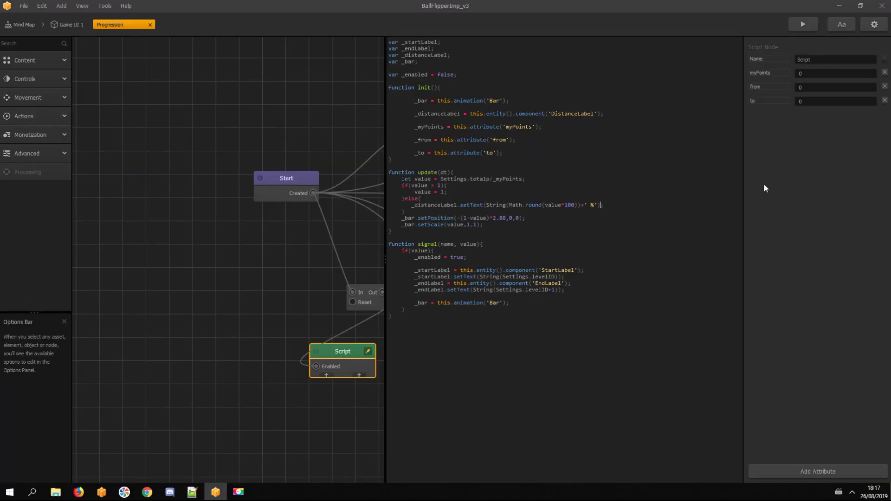
Pin the Script node's 'to' attribute and set DistanceLabel's Position Y to 0.
left_click(265, 353)
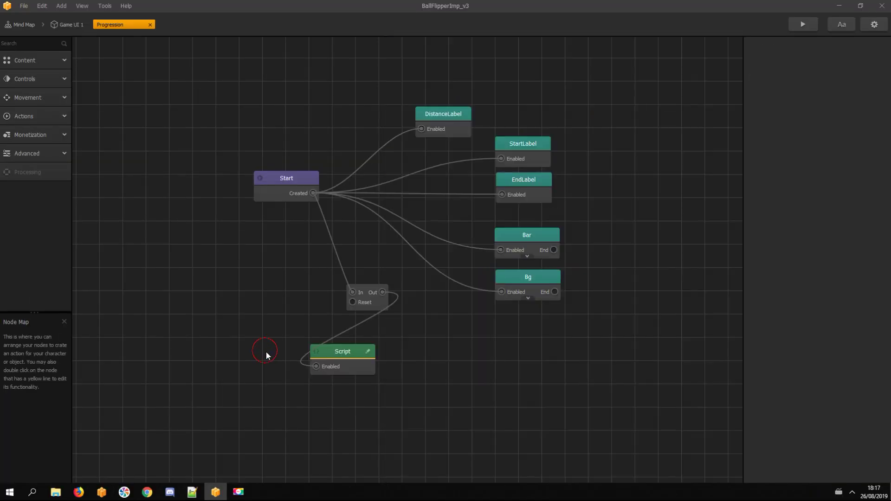
left_click(335, 358)
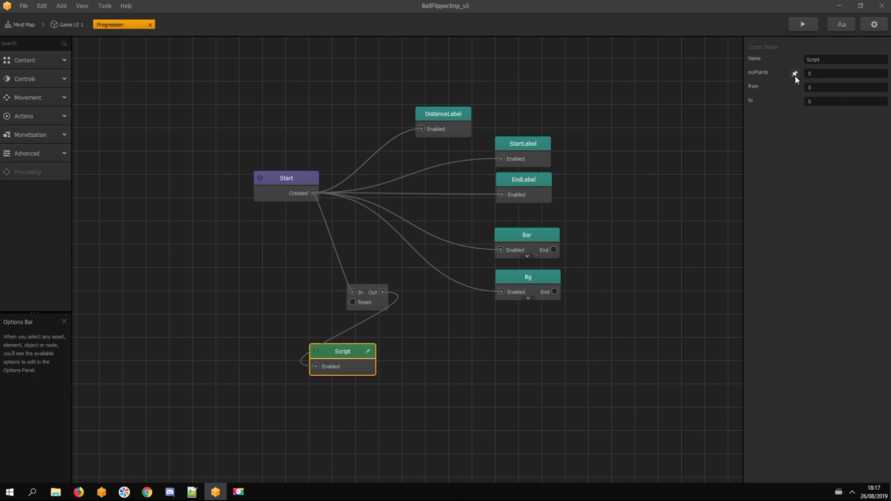
left_click(794, 103)
left_click(440, 116)
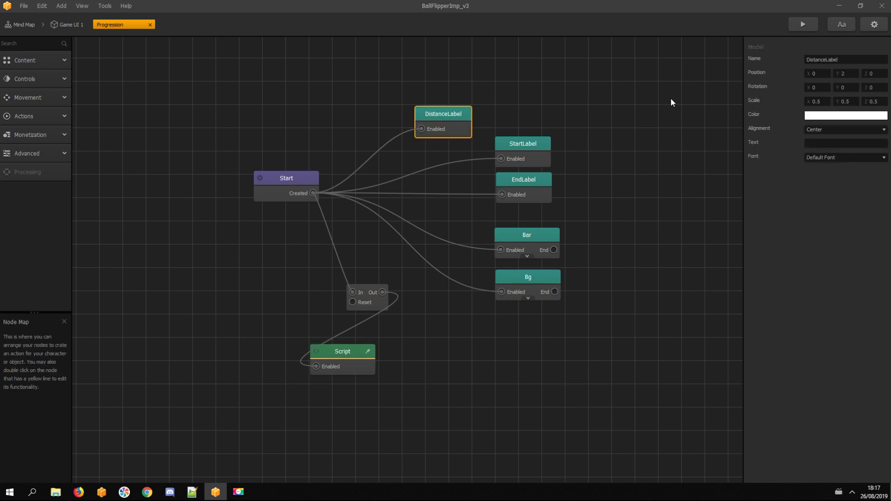
double_click(844, 73)
type("0")
Set Game UI 1's Progression attributes to myPoints 5, from 1 and to 2.
left_click(63, 28)
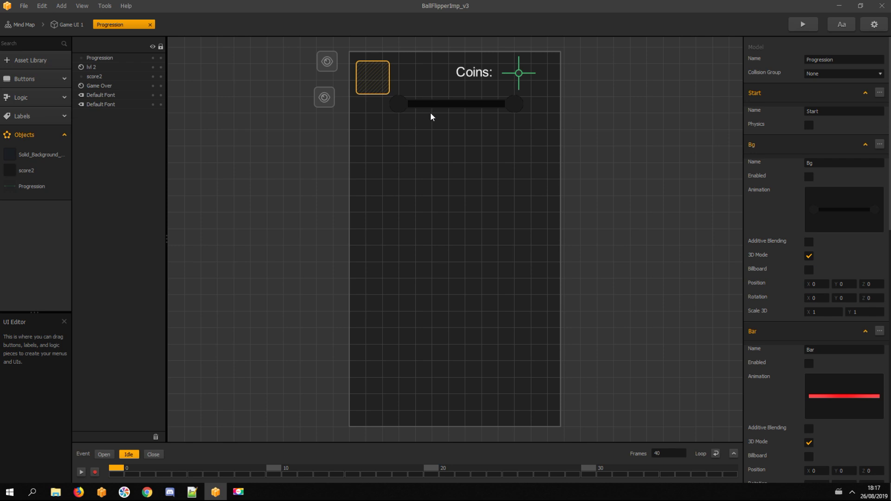
left_click(441, 105)
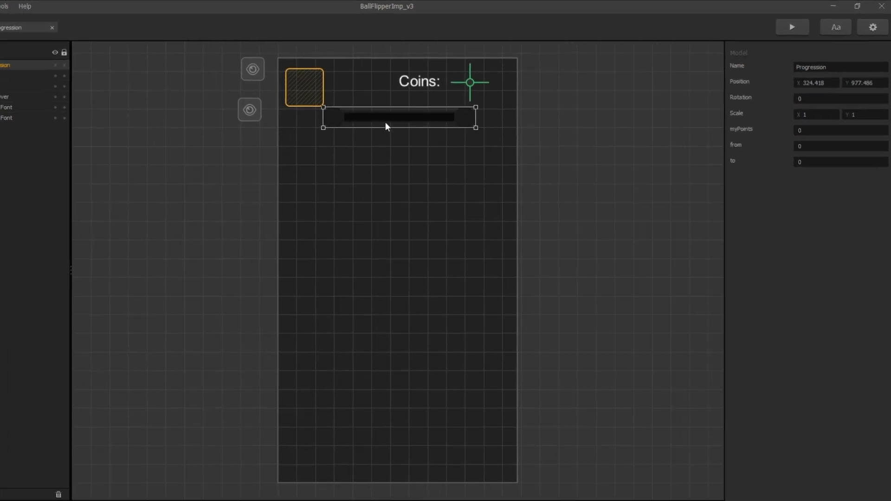
double_click(766, 186)
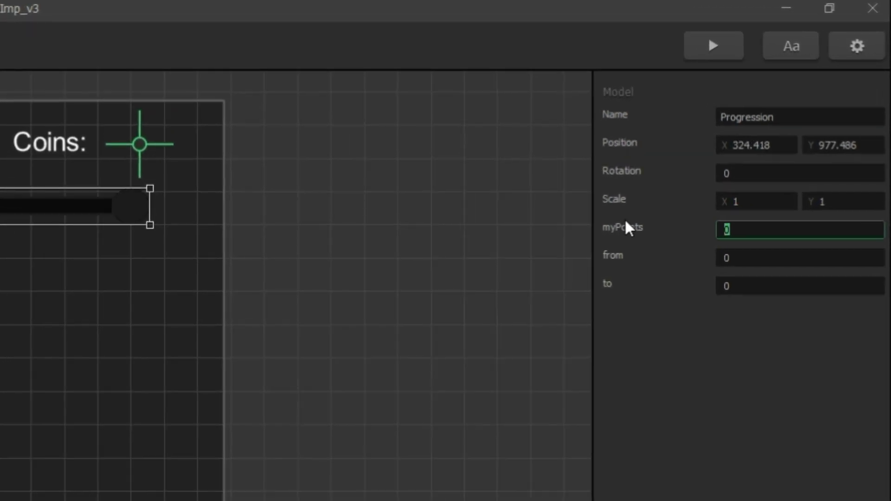
type("5")
left_click(723, 258)
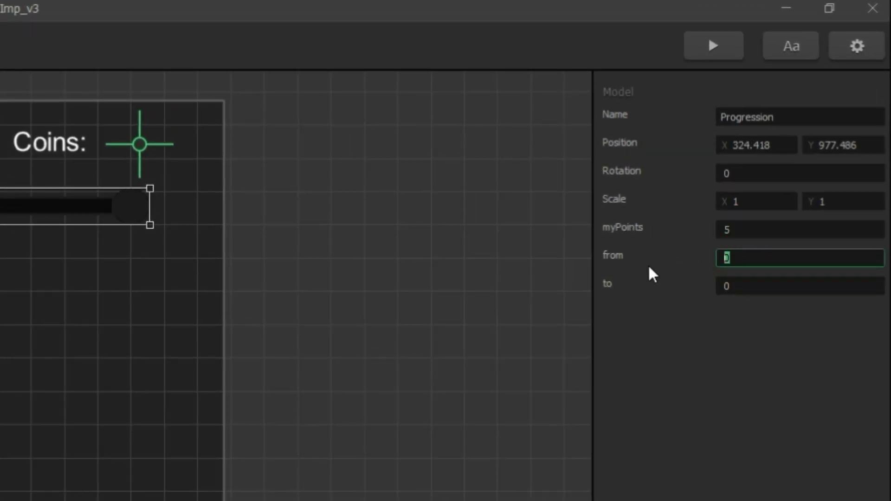
type("1")
left_click(738, 286)
type("2")
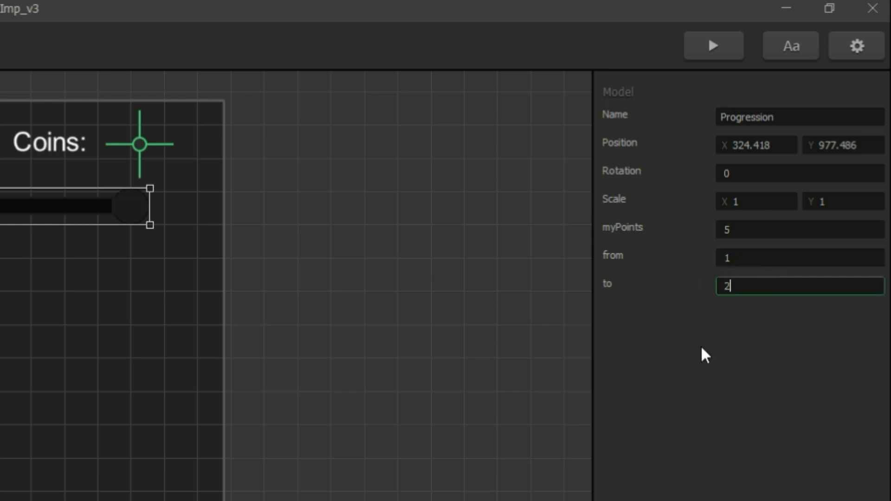
left_click(701, 345)
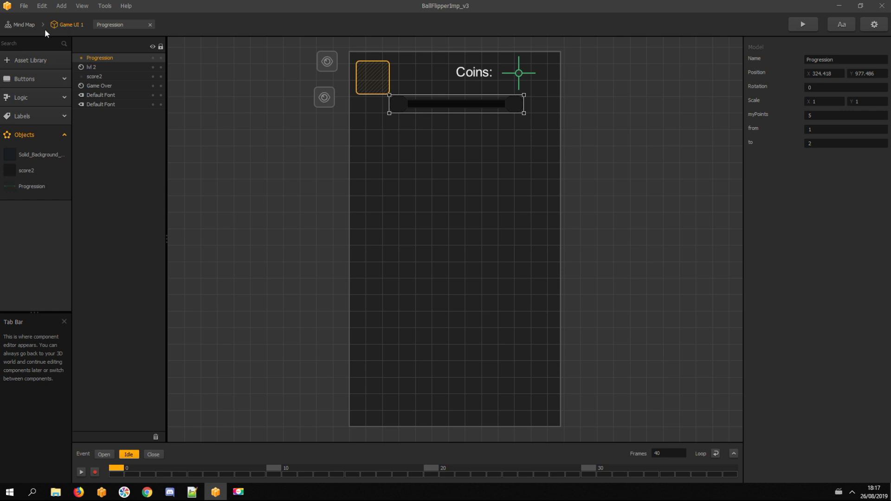
left_click(32, 24)
Add a Progression bar to Game UI 2 with myPoints 9, from 2, to 3.
double_click(436, 241)
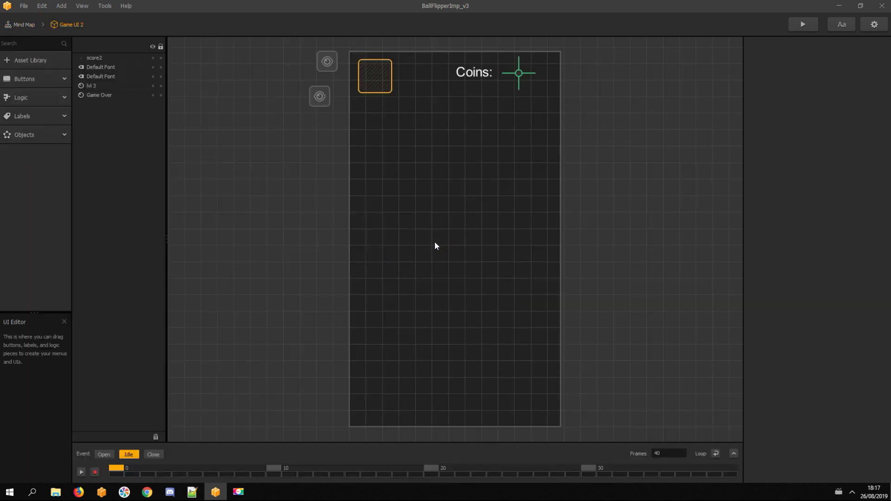
left_click(24, 137)
left_click_drag(33, 187, 324, 137)
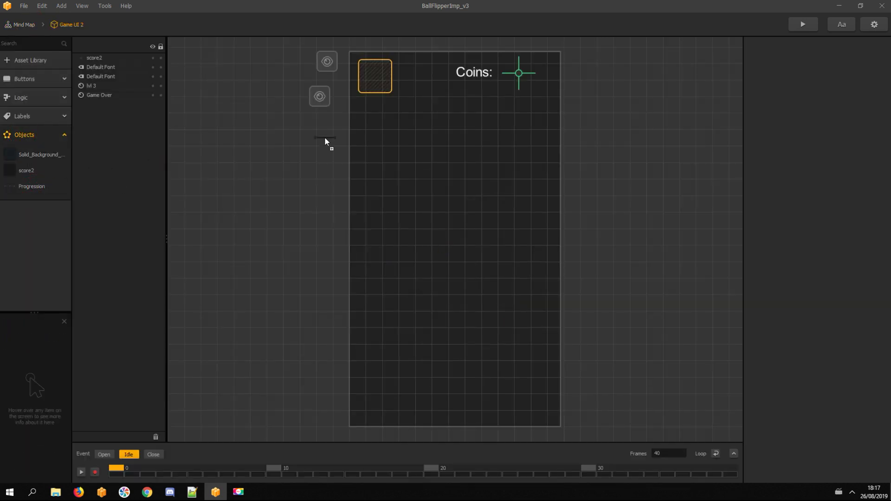
left_click_drag(446, 105, 456, 103)
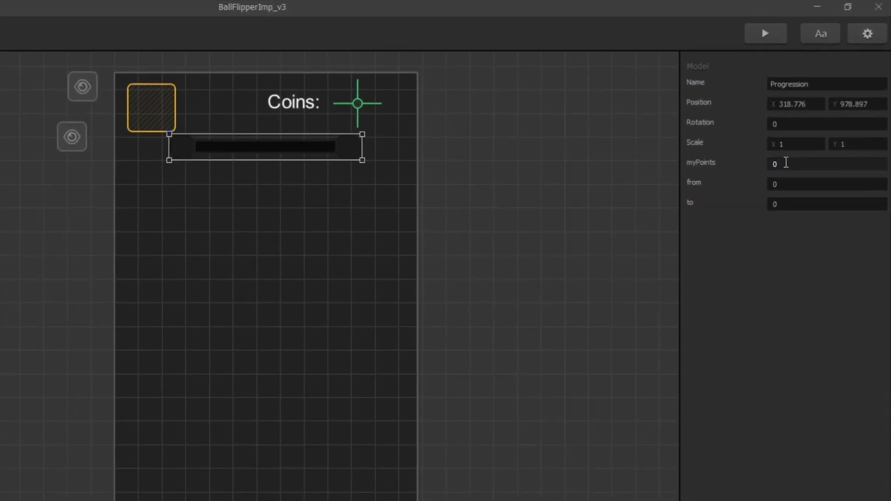
left_click(797, 136)
type("9")
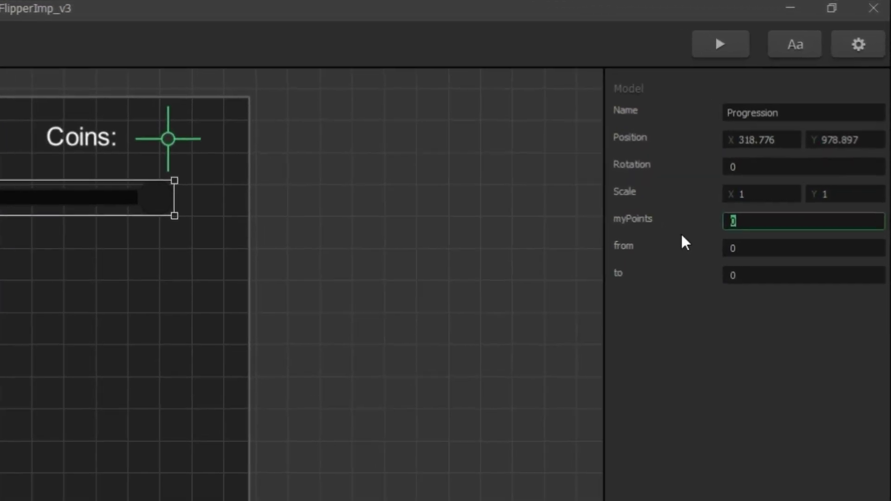
left_click(749, 260)
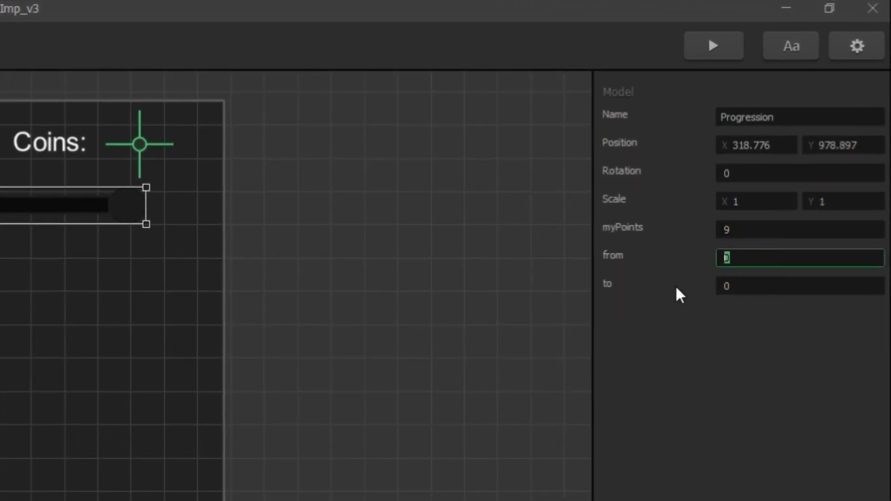
type("2")
left_click(745, 286)
type("3")
left_click(717, 366)
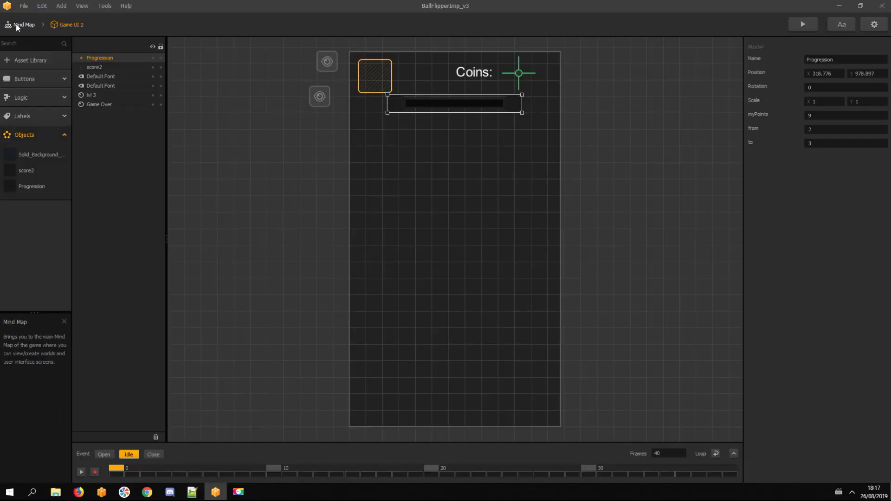
left_click(21, 25)
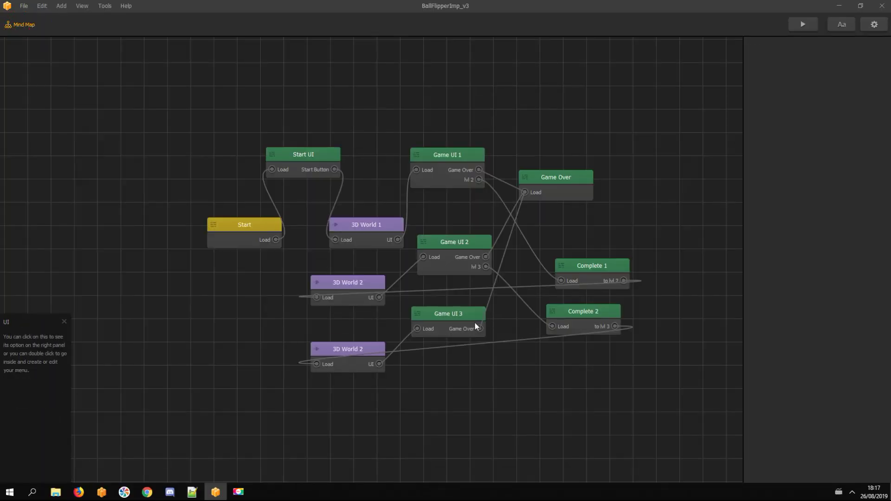
Add a Progression bar to Game UI 3 with myPoints 9, from 3, to 4.
left_click(463, 315)
double_click(463, 316)
left_click(23, 135)
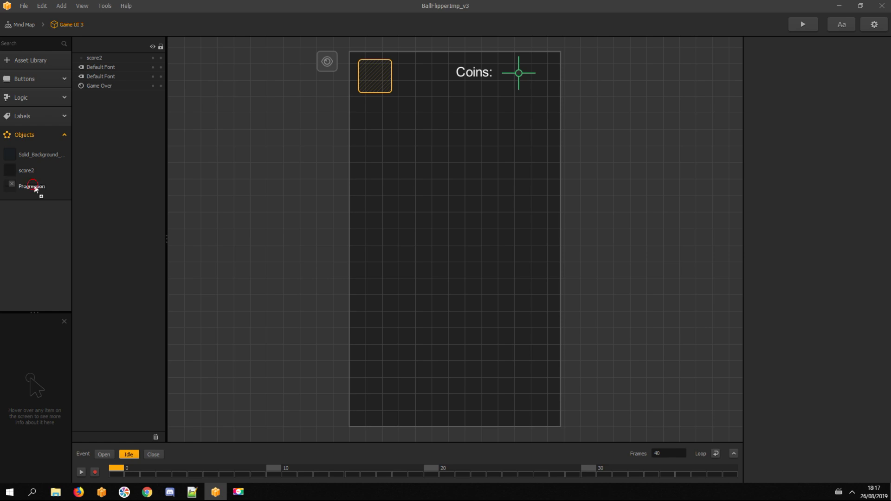
left_click_drag(444, 99, 456, 103)
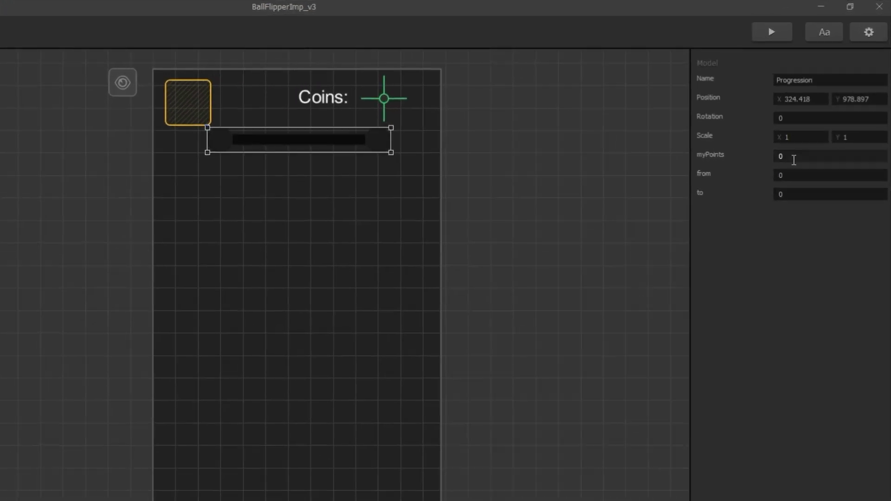
left_click(822, 116)
type("9")
left_click(769, 230)
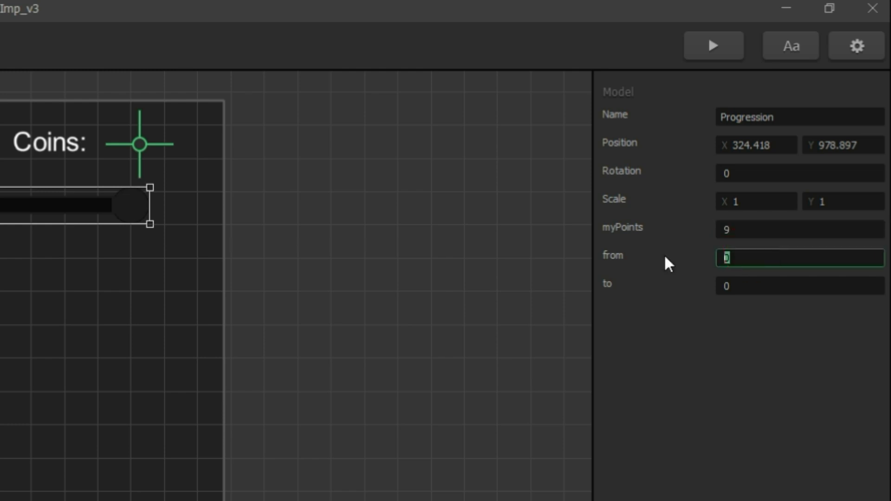
type("3")
left_click(739, 285)
type("4")
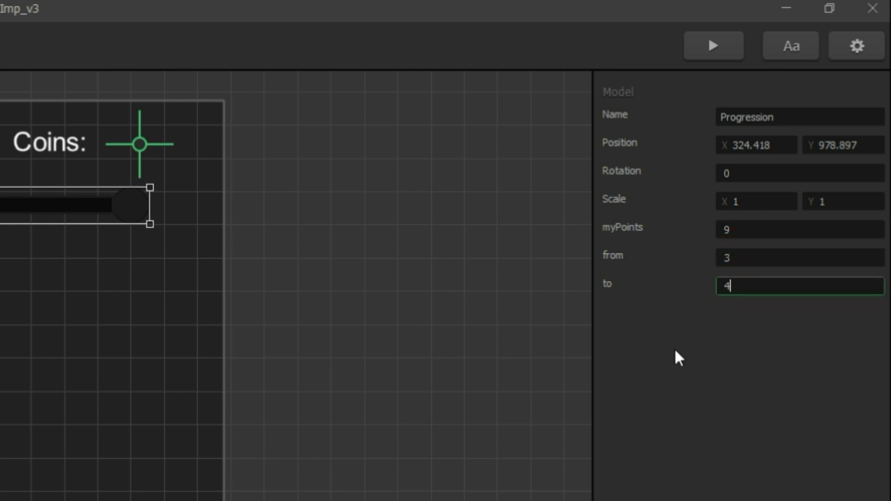
left_click(707, 424)
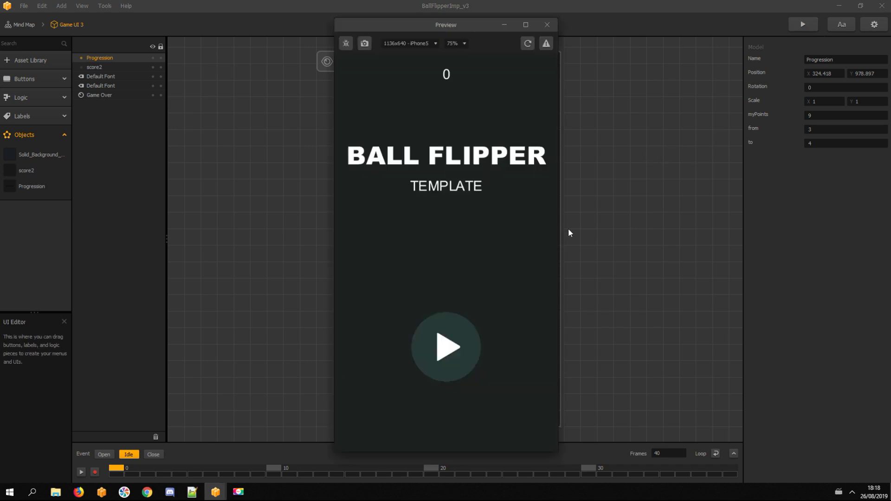
left_click(450, 342)
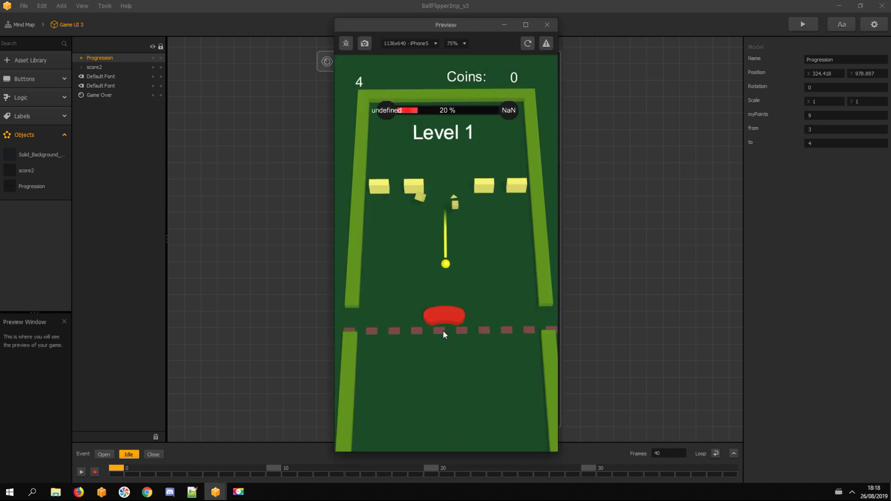
left_click_drag(443, 330, 478, 327)
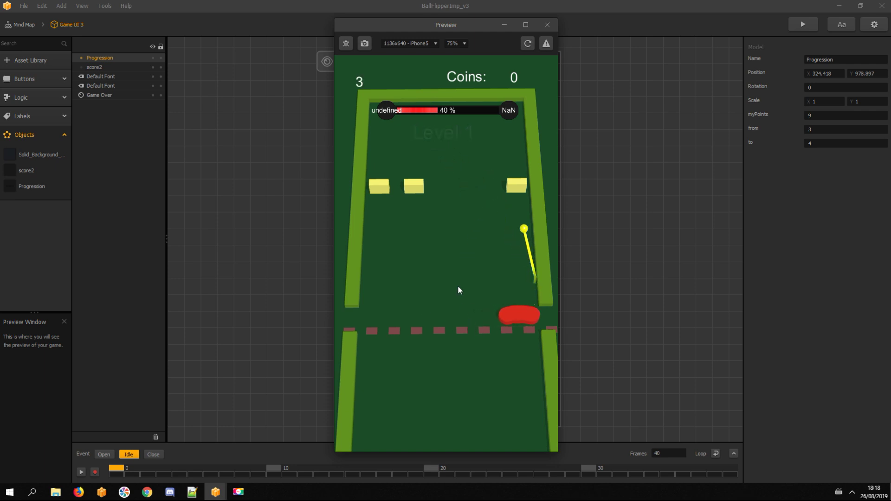
left_click(548, 25)
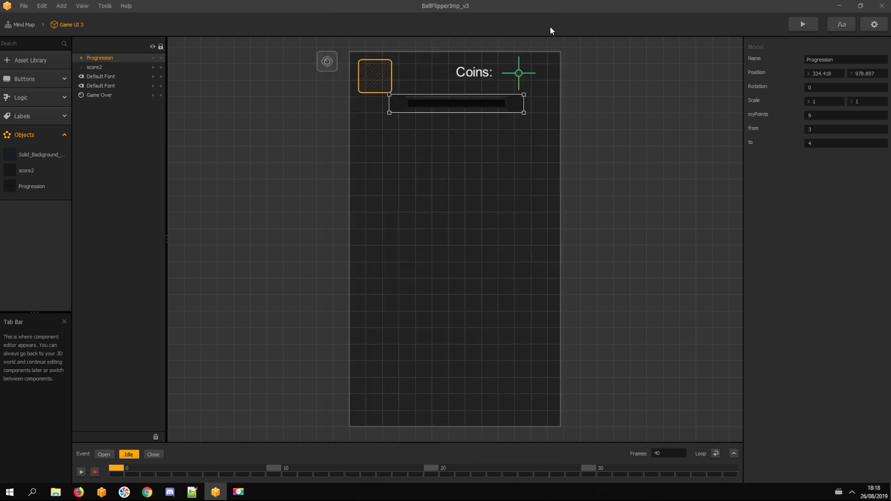
In the Progression script, replace the start label's Settings.levelID with _from.
double_click(31, 185)
left_click(350, 352)
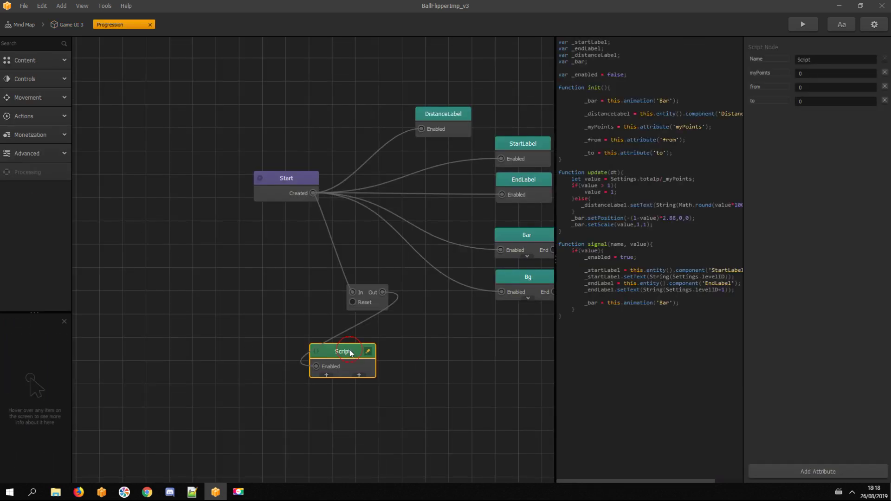
left_click_drag(555, 304, 476, 304)
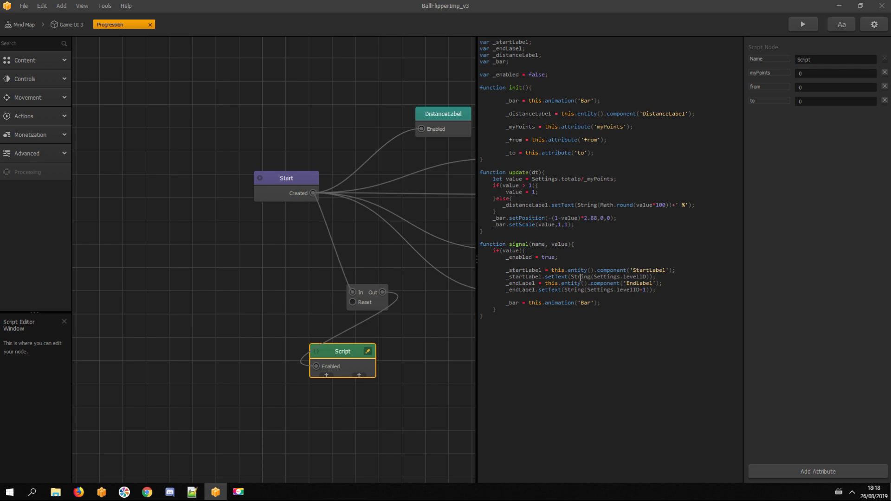
left_click_drag(568, 276, 644, 277)
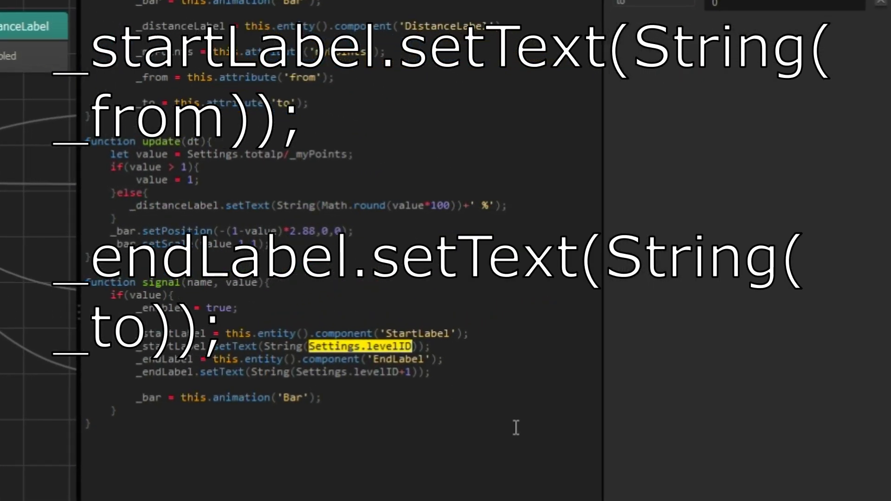
key("BackSpace")
type("_from")
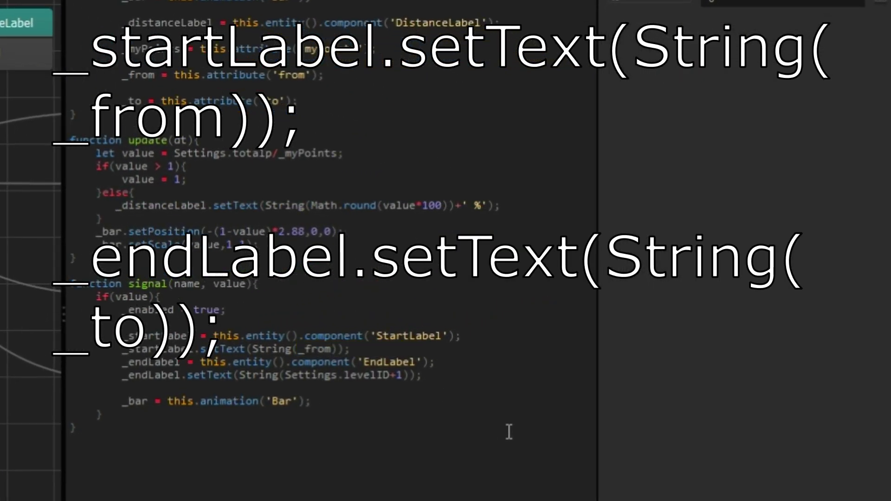
Replace the end label's Settings.levelID+1 with _to.
left_click(287, 376)
left_click_drag(287, 376, 403, 377)
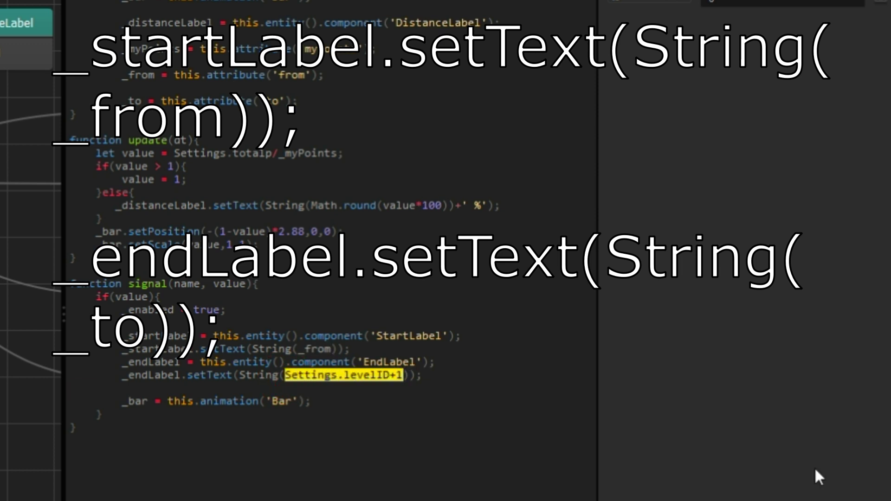
type("_to")
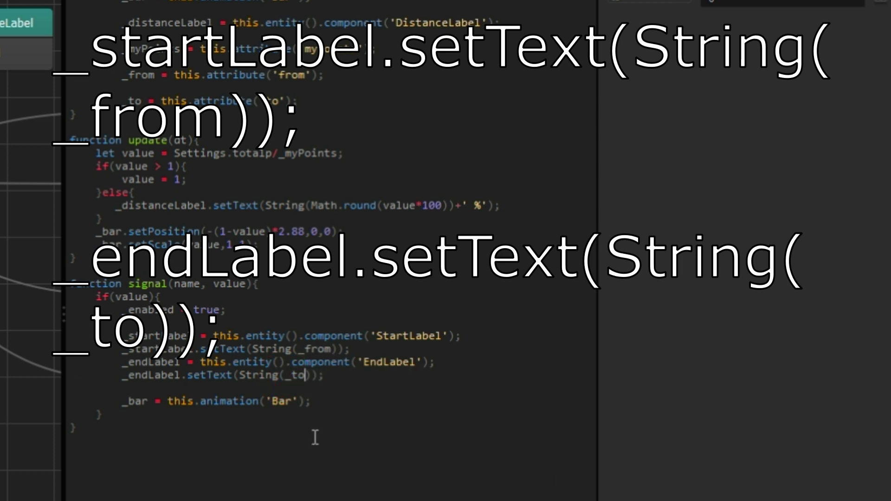
left_click(312, 436)
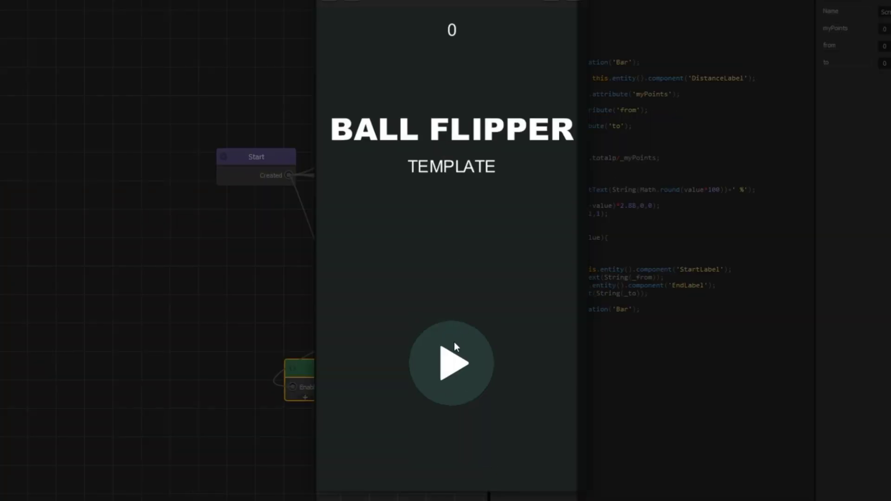
Start Level 1 in the preview to show the bar's end labels 1 and 2.
left_click(454, 343)
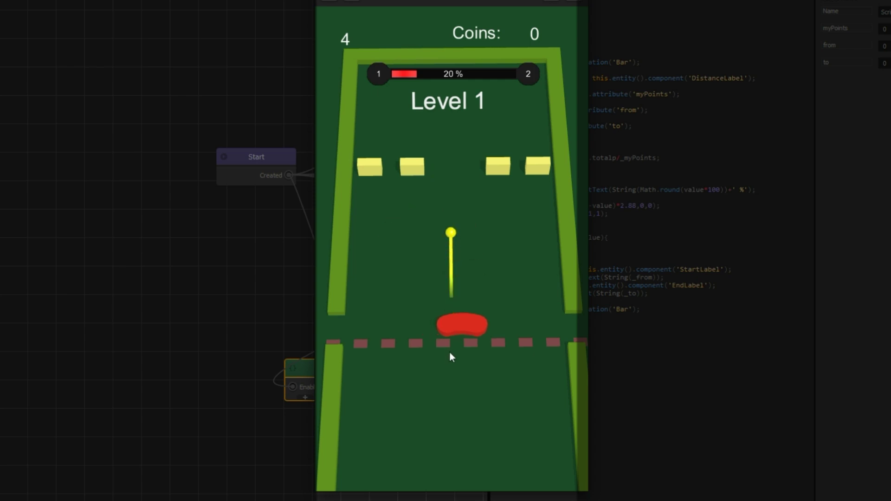